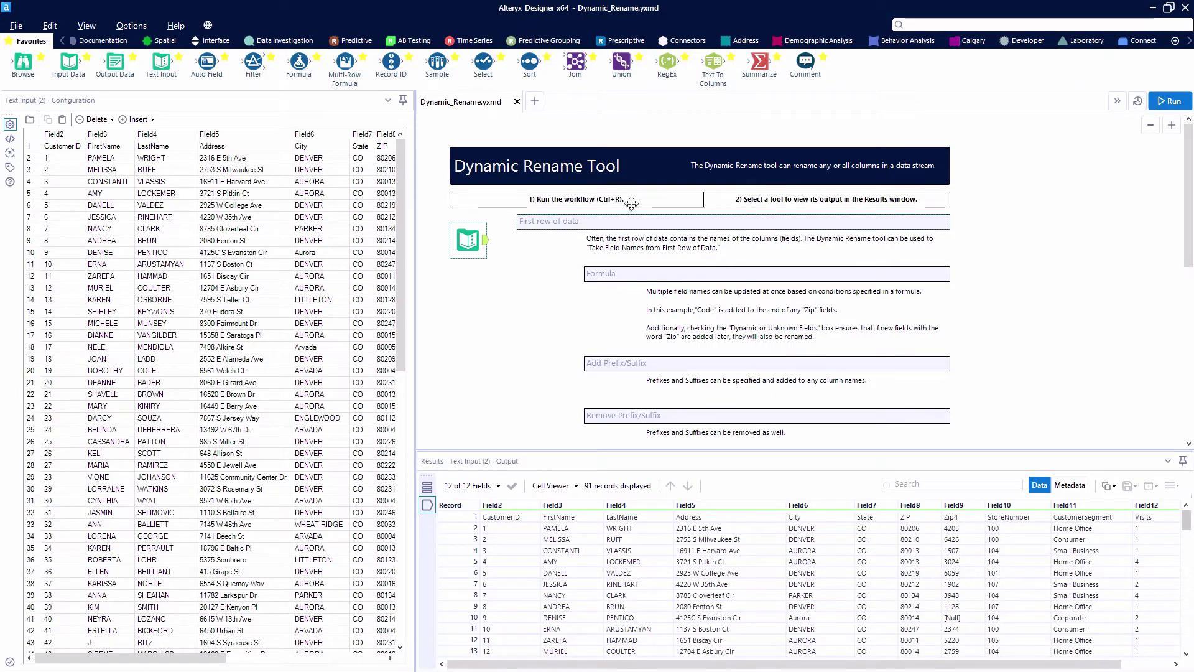
- Show the Developer tool palette containing Dynamic Input, Dynamic Rename and Dynamic Replace
click(1023, 41)
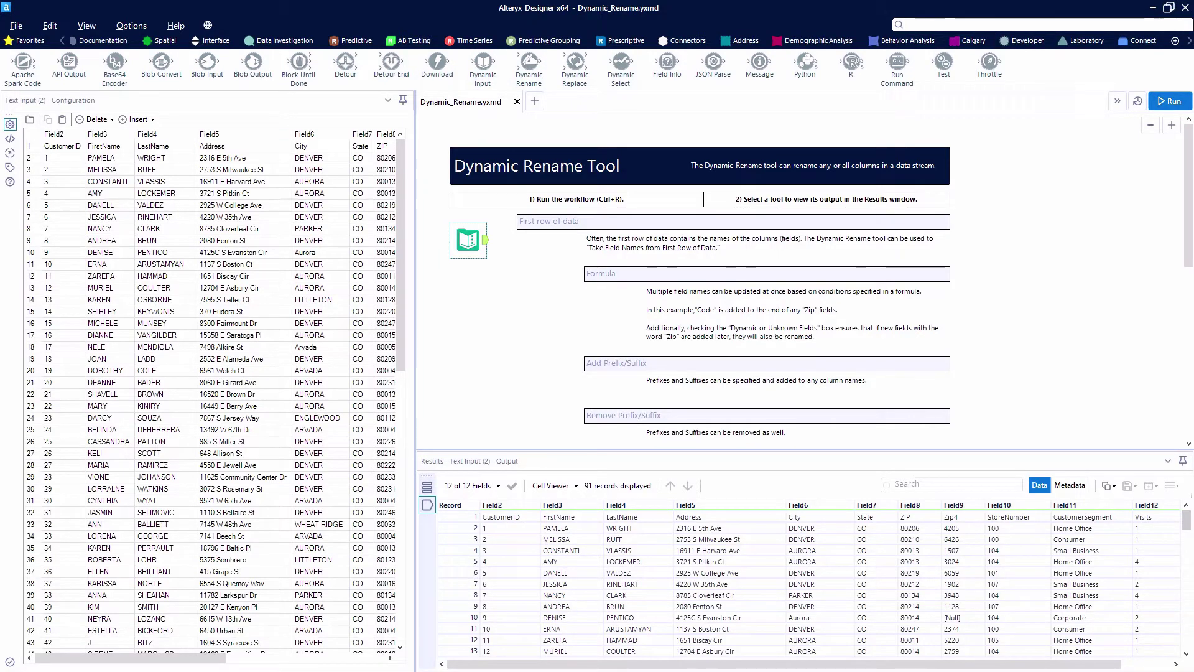
- Find Dynamic Rename via 'dynamic ren', place it after the Text Input, and open its Rename Mode list
click(1044, 25)
text(dynamic )
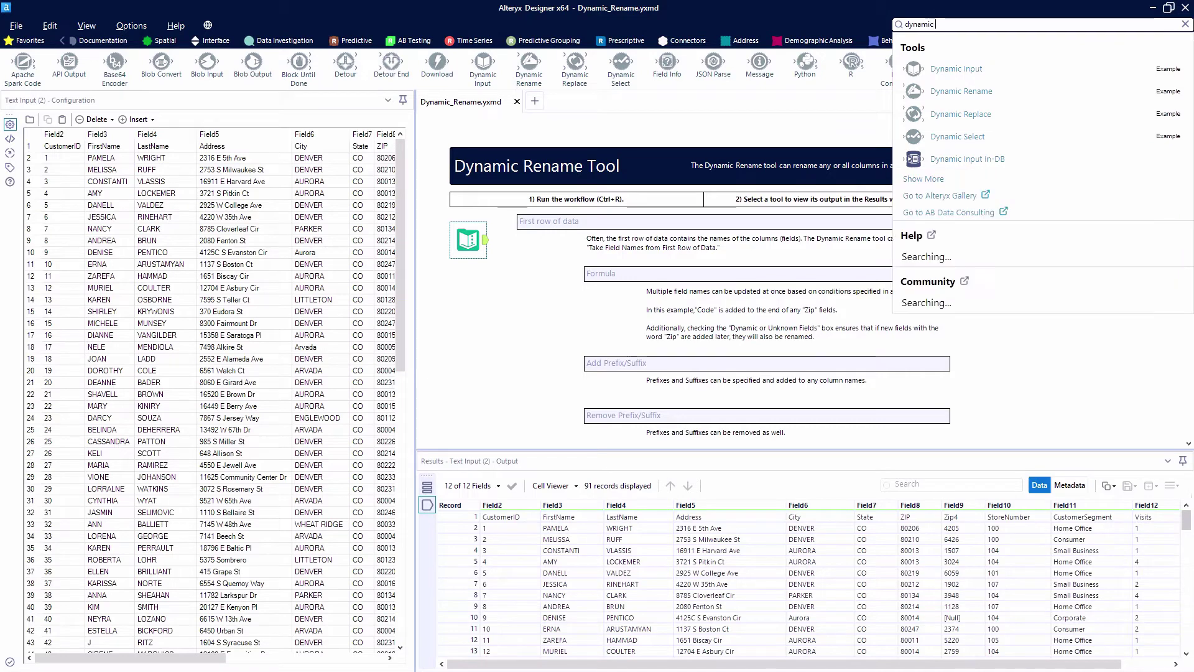
text(ren)
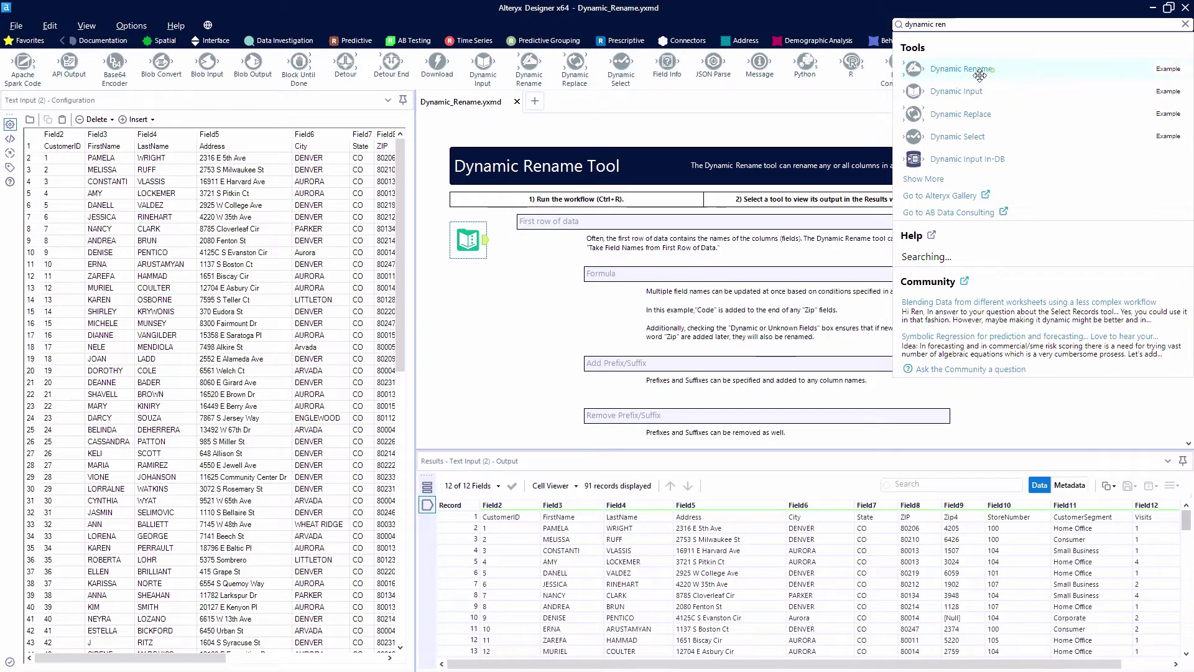
drag(980, 75, 529, 248)
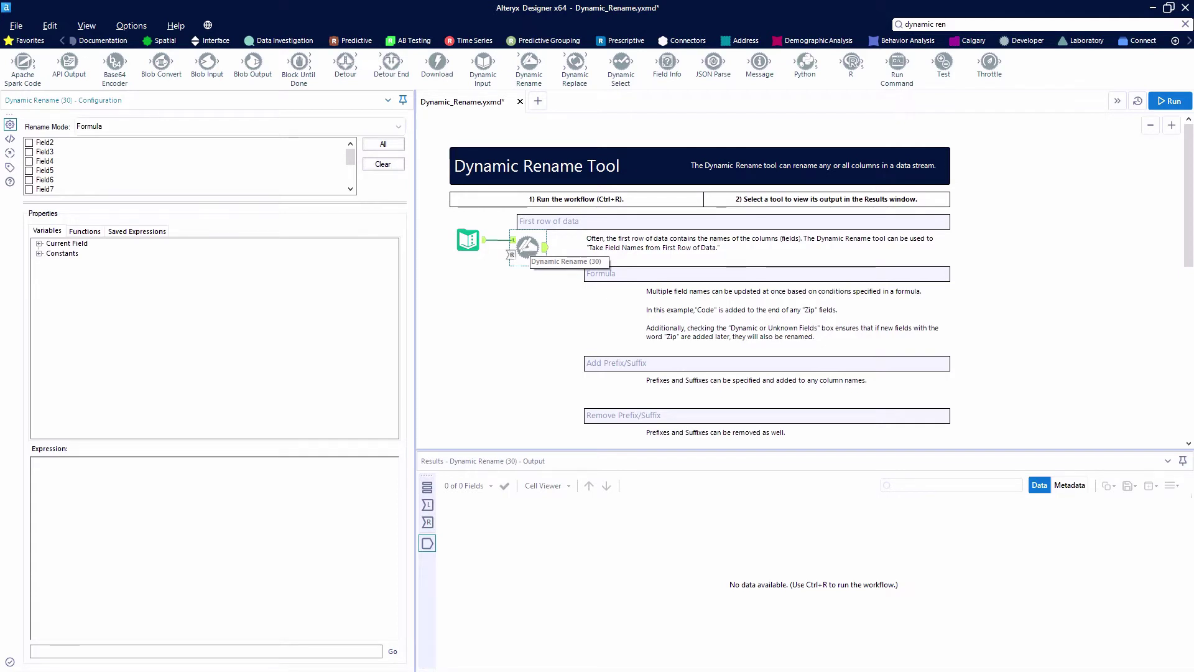
click(119, 127)
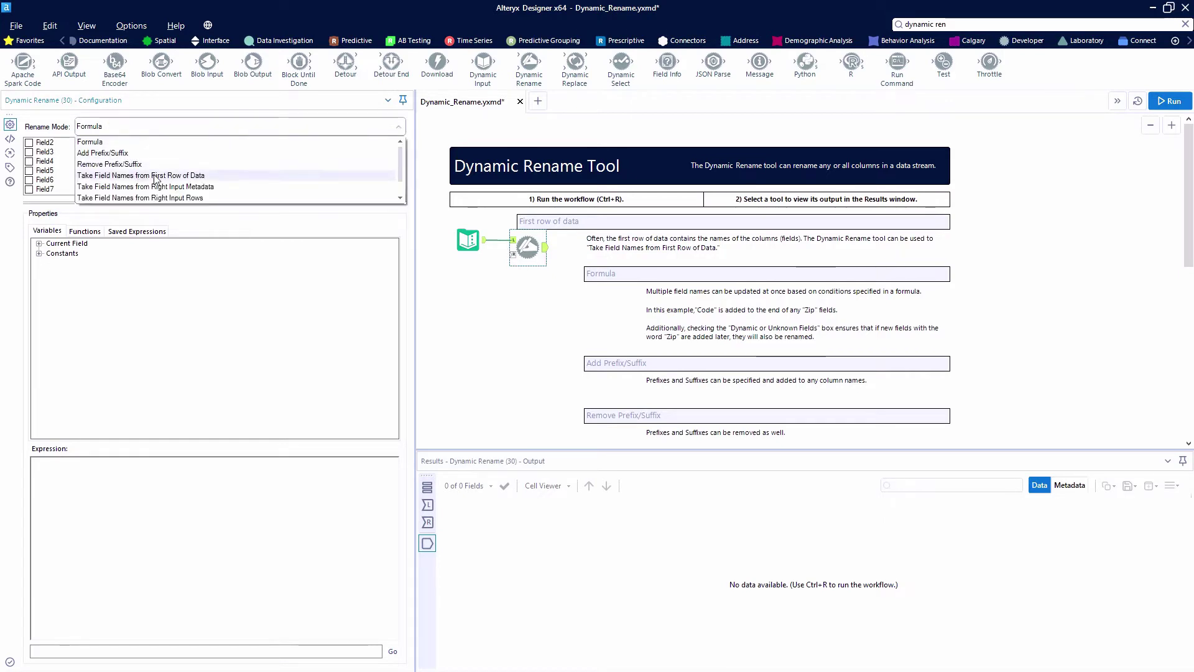
- Set Rename Mode to Take Field Names from First Row of Data and run the workflow
click(228, 177)
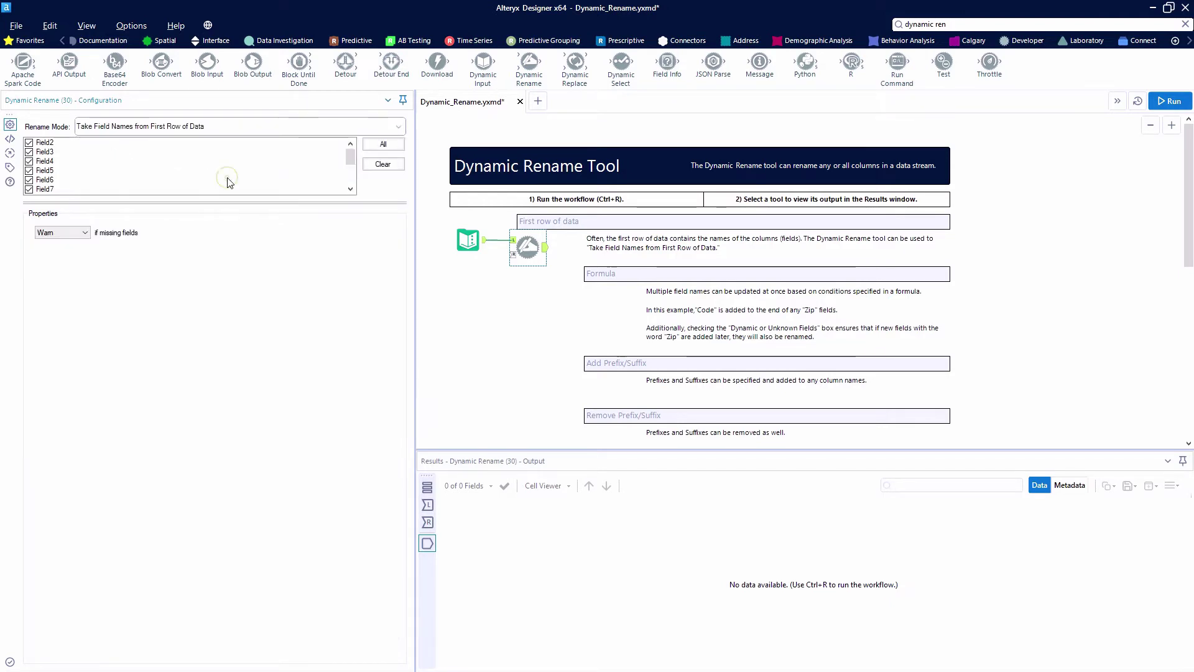
mouse_move(350, 157)
mouse_down()
mouse_move(352, 187)
mouse_move(349, 163)
mouse_up()
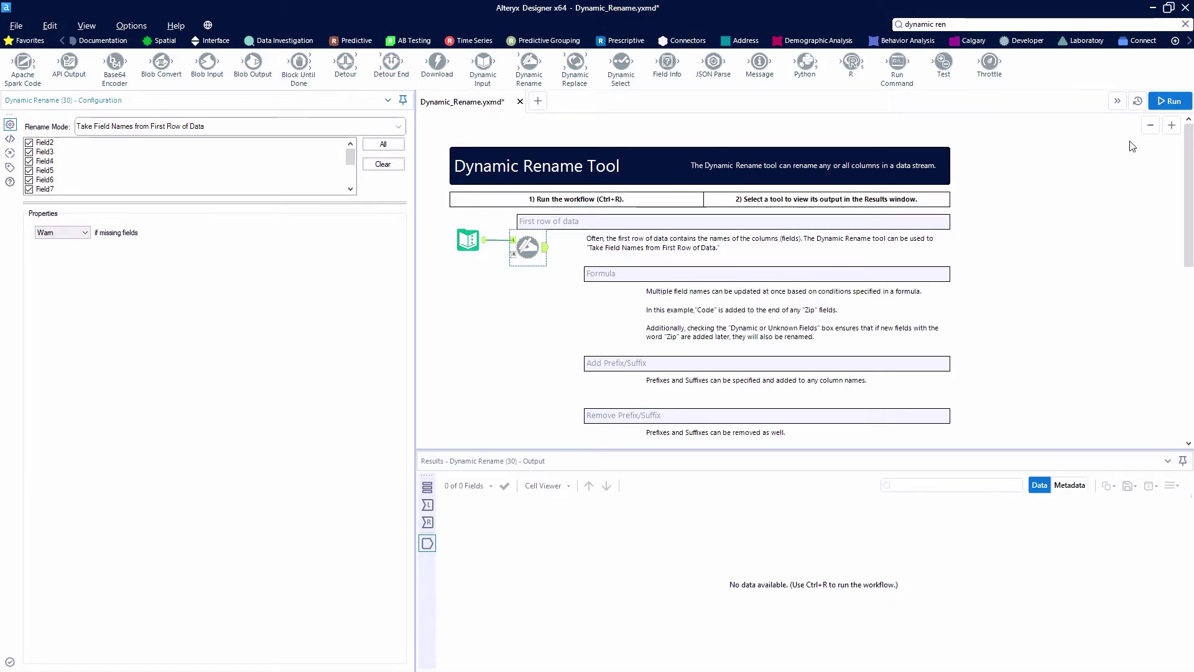
click(1185, 106)
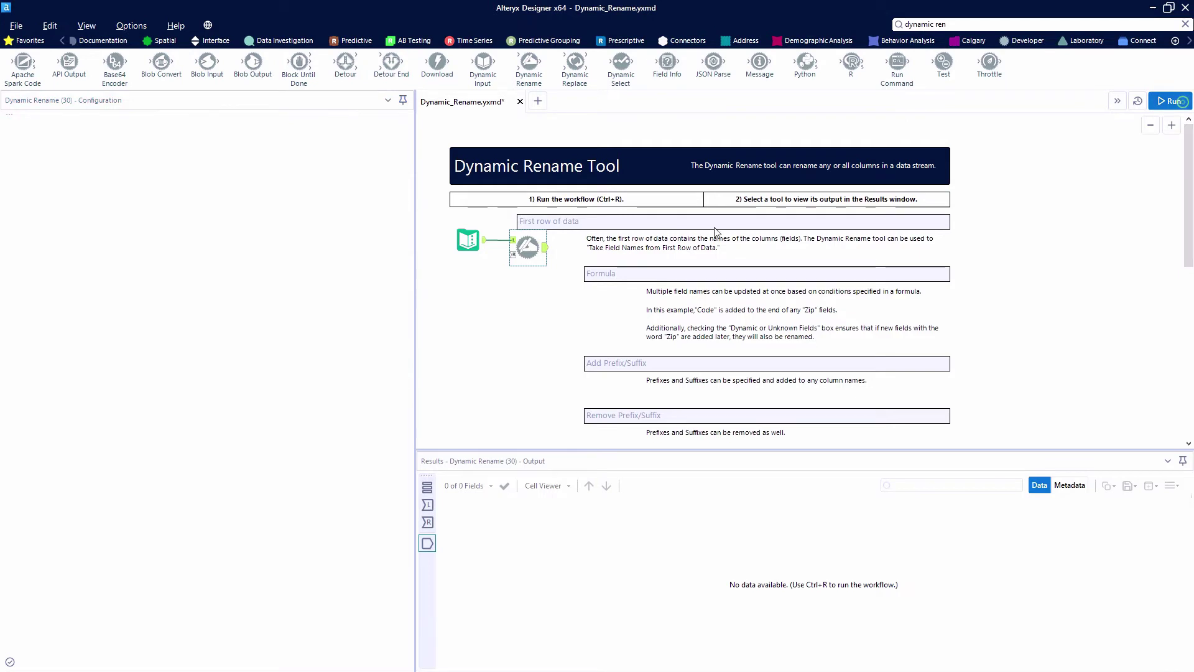
- Compare the Dynamic Rename's 91 input records with its 90 renamed output records
click(516, 247)
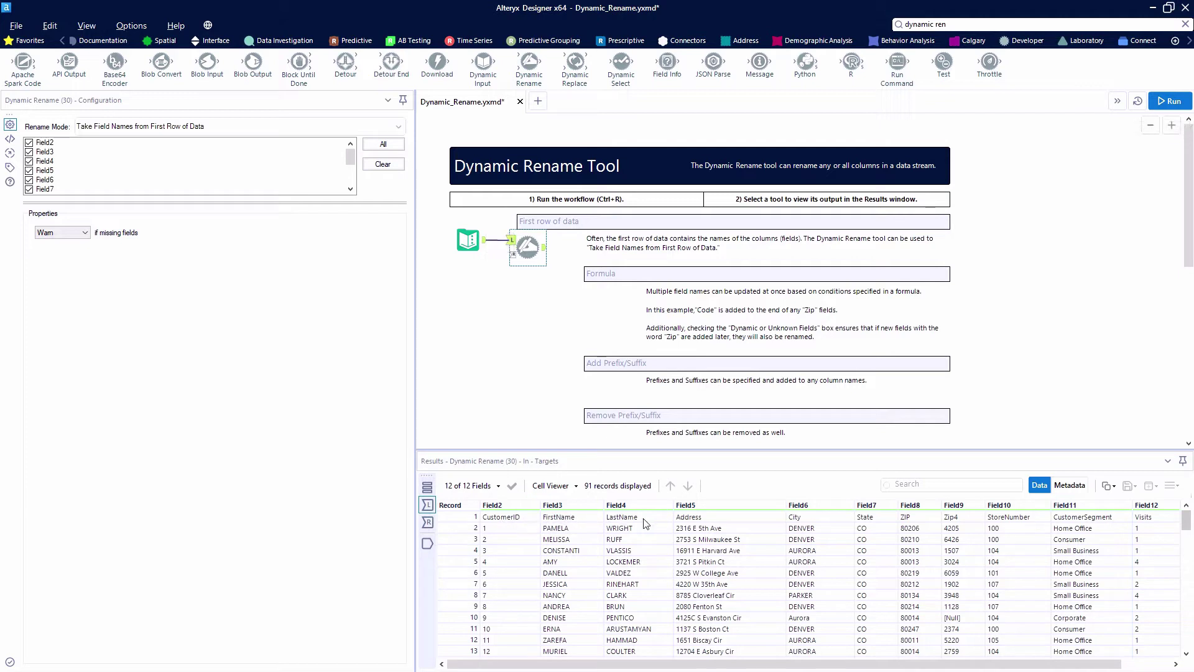
click(545, 246)
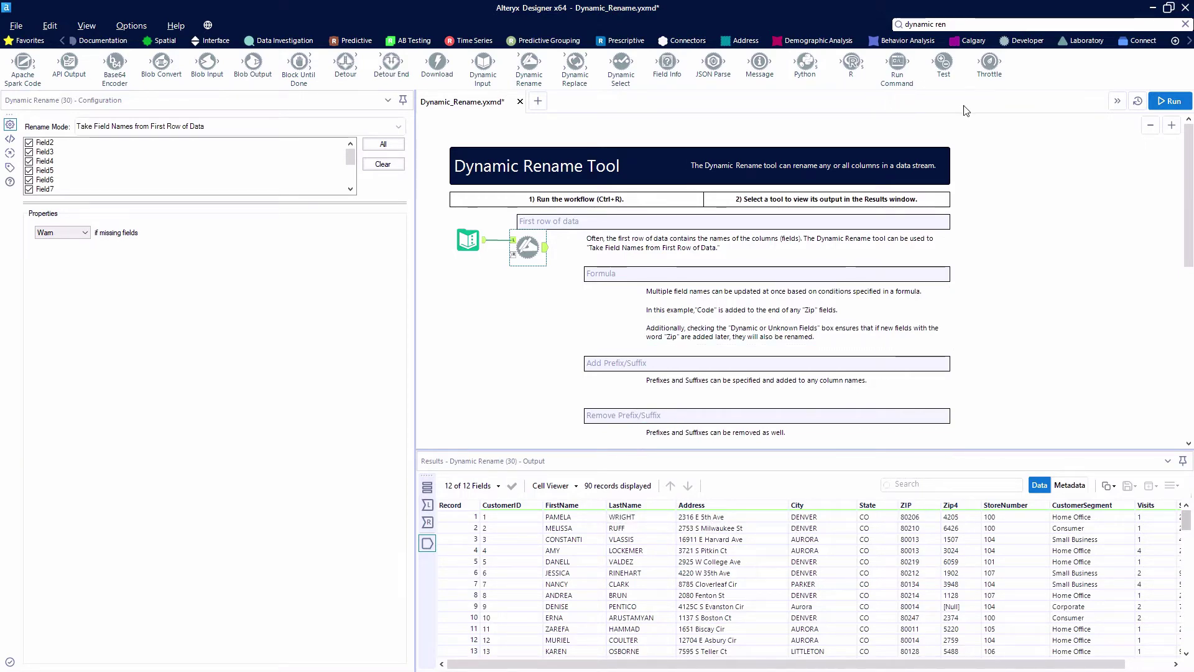
click(963, 25)
- Add a second Dynamic Rename with the IF Contains Zip formula appending '_Code'
drag(545, 247, 588, 305)
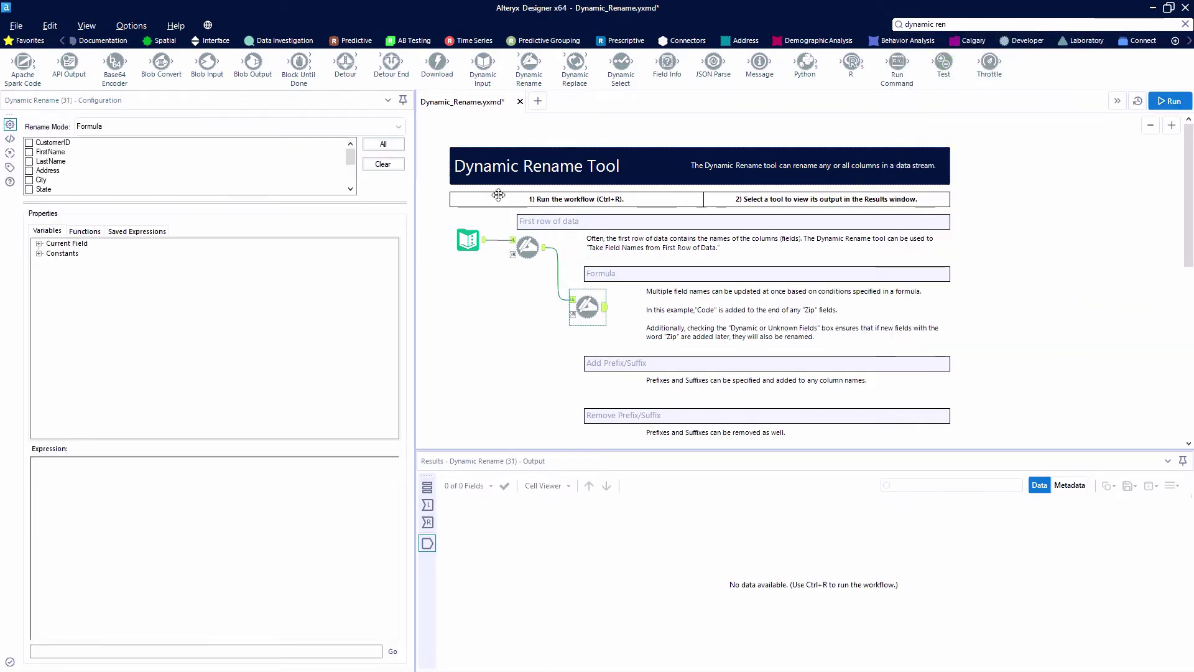
click(748, 321)
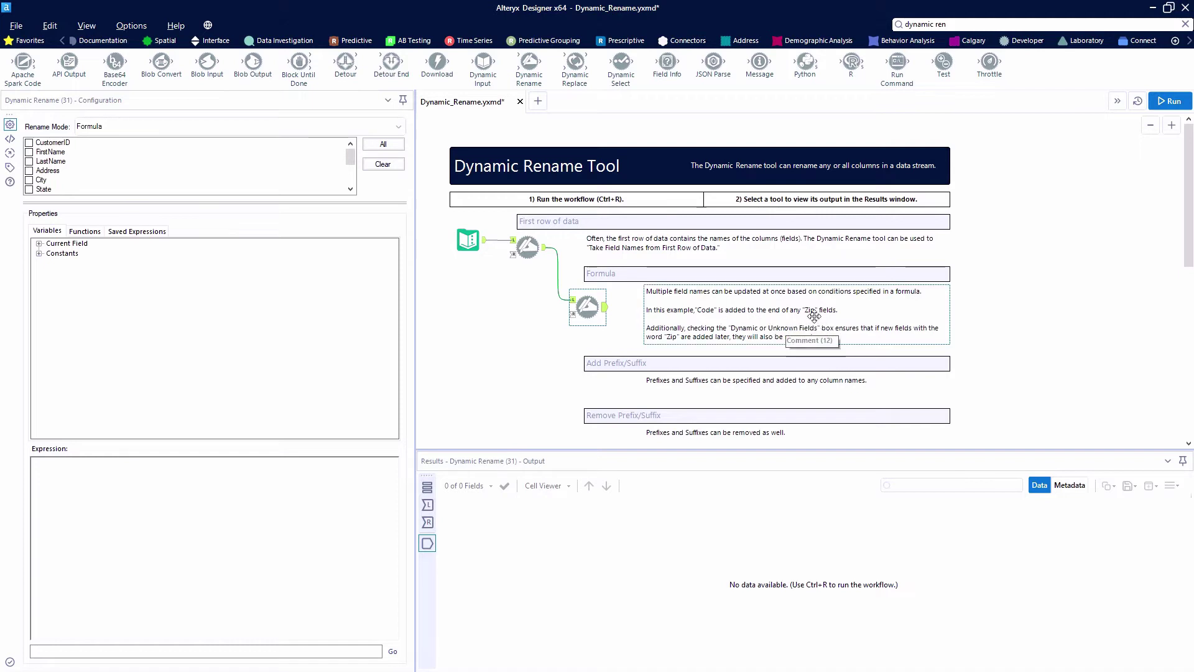
click(762, 362)
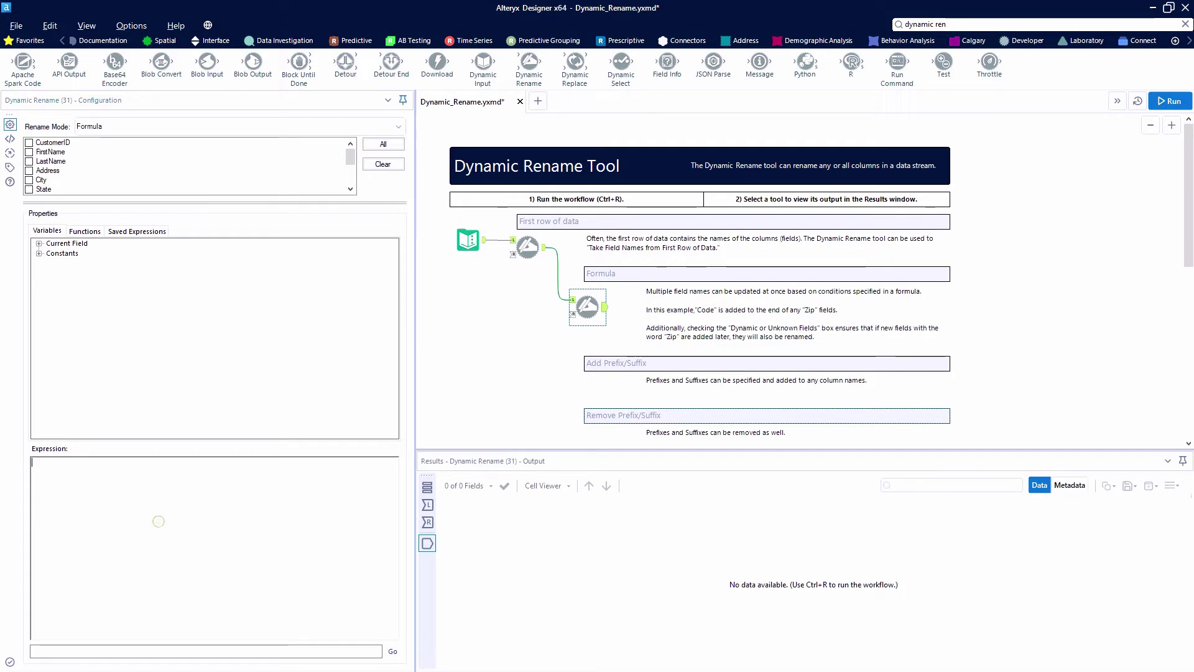
text(IF Contains([_CurrentField_], "Zip") THEN [_CurrentField_]+"_Code" ELSE [_CurrentField_] ENDIF)
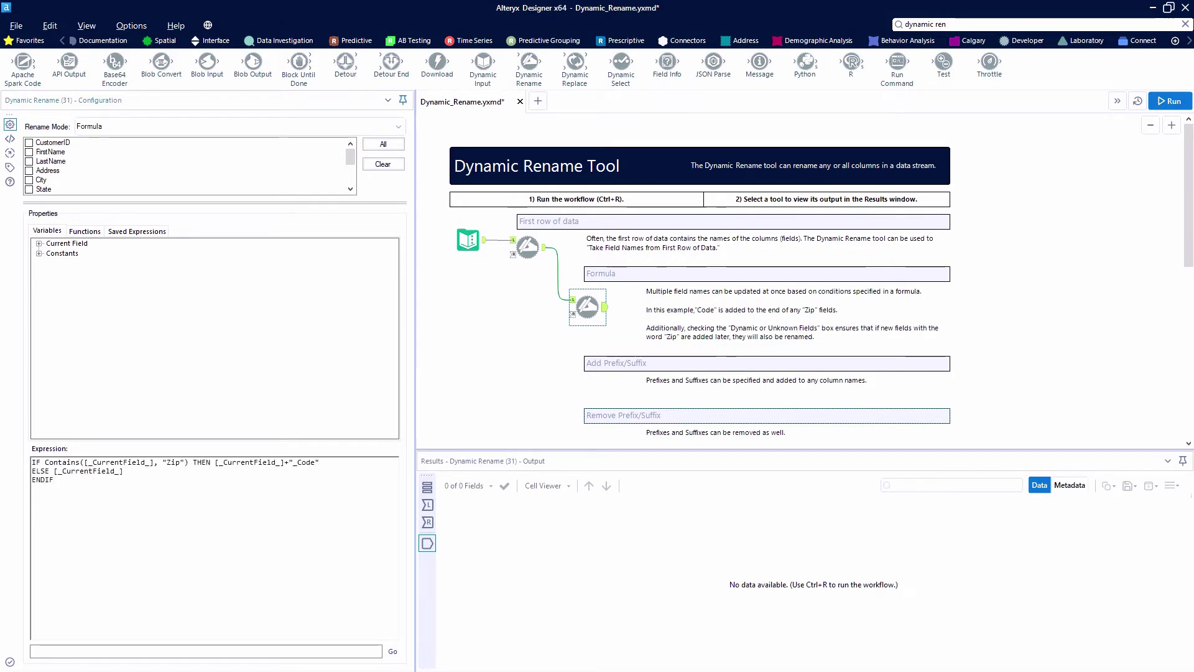
ctrl+scroll(155, 517, up, 3)
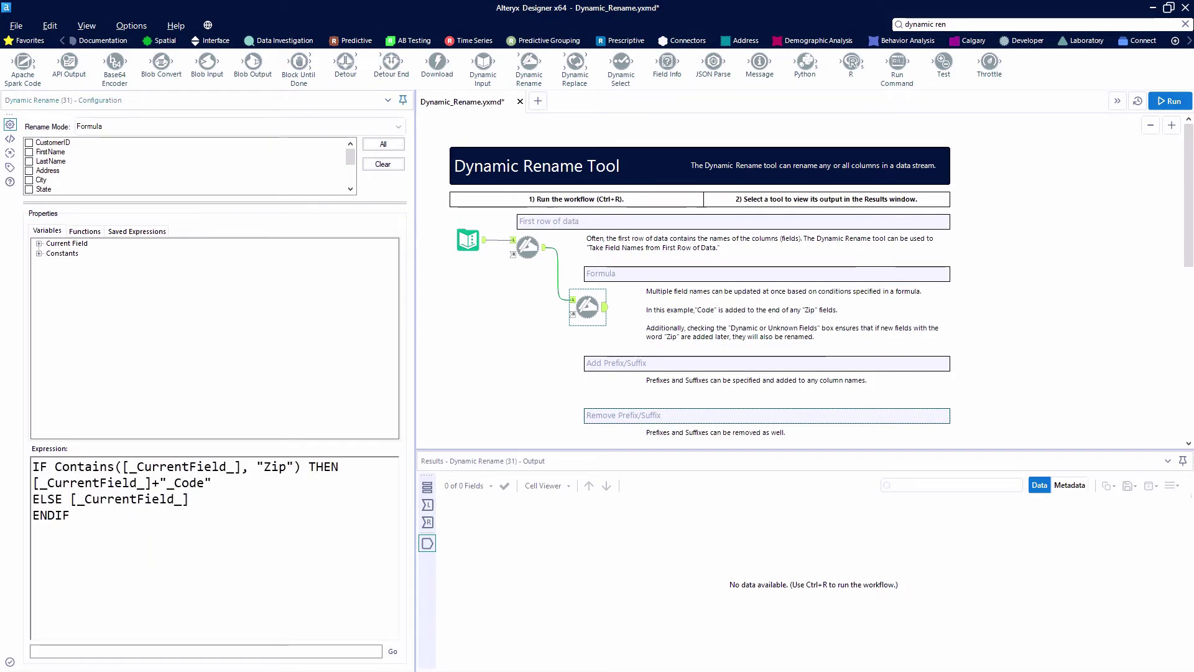
ctrl+scroll(156, 491, up, 1)
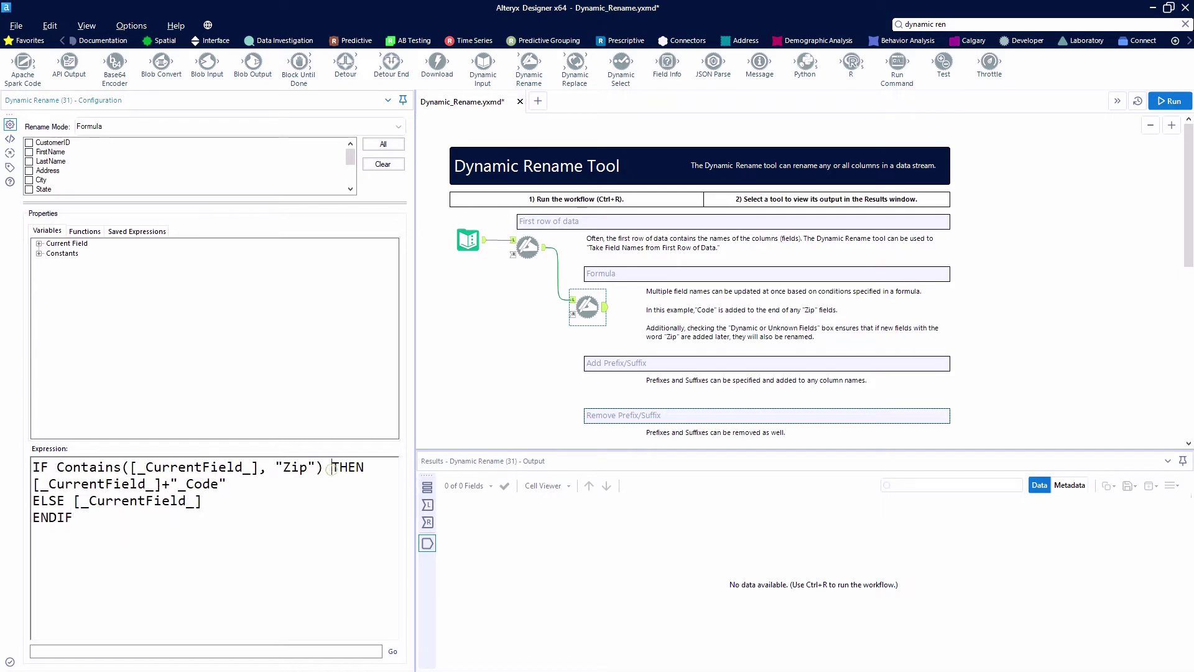
key(Return)
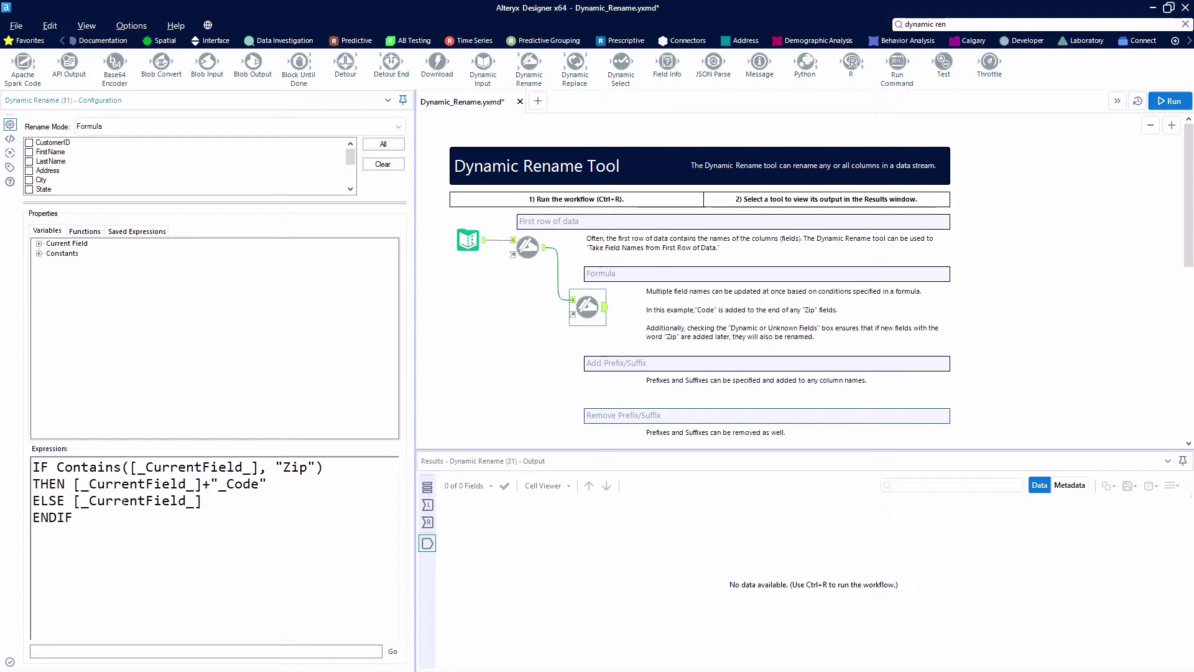
- Apply the formula to All fields and run, producing ZIP_Code and Zip4_Code
click(383, 143)
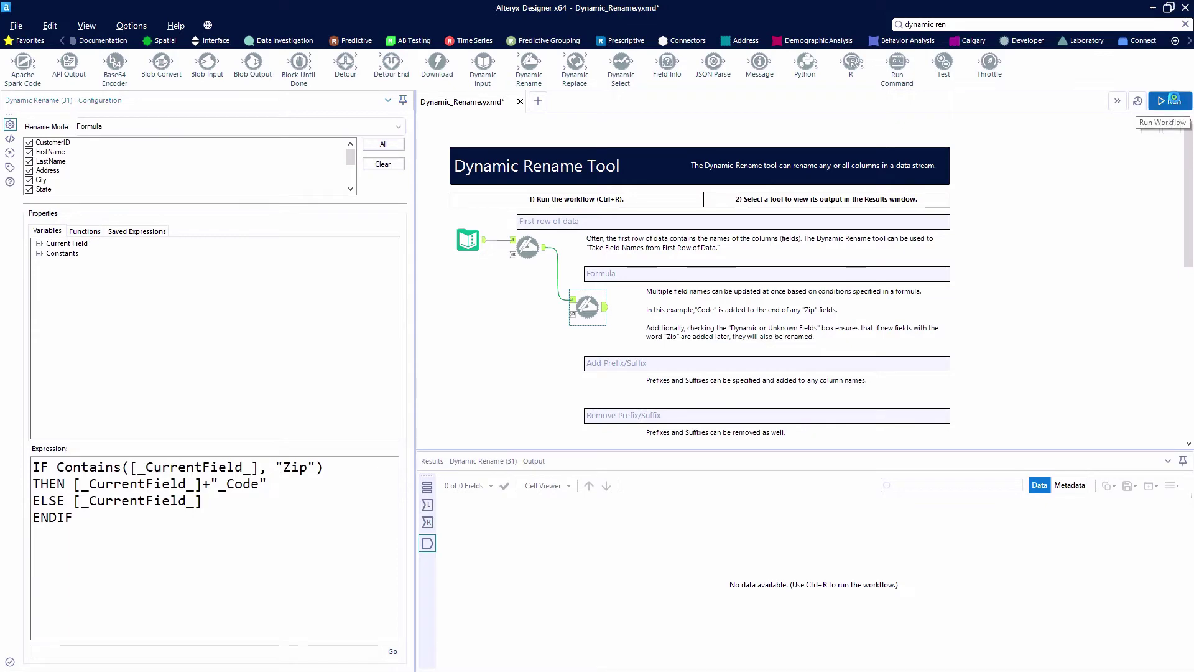
click(1170, 100)
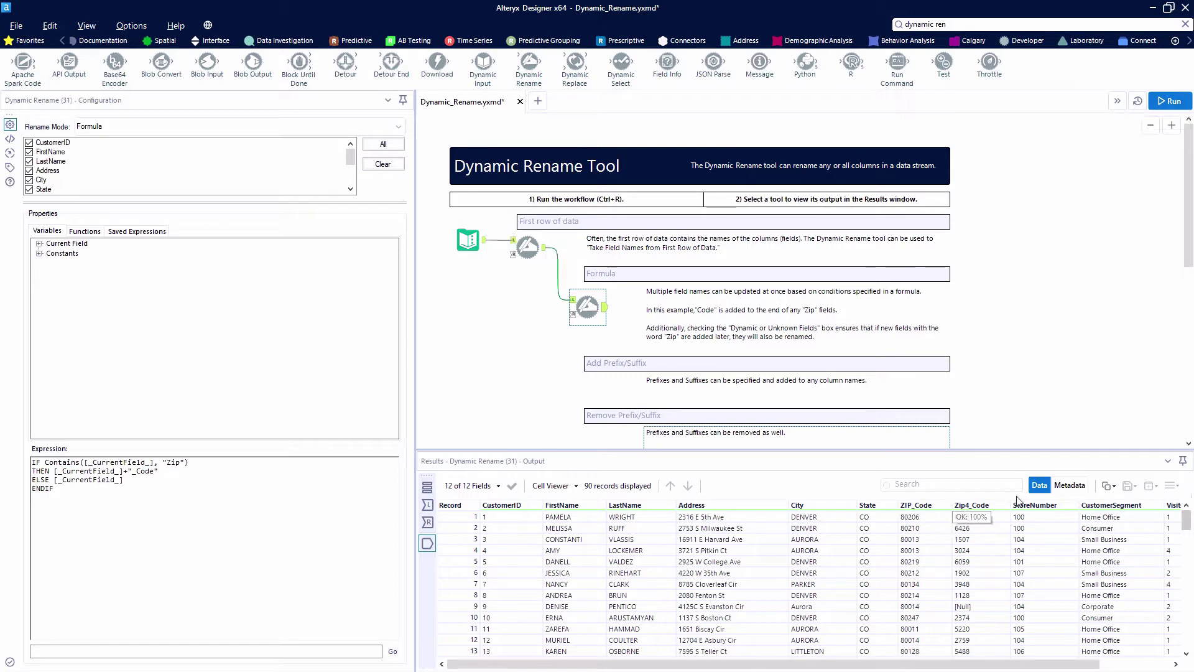
mouse_move(993, 660)
mouse_down()
mouse_move(1065, 663)
mouse_move(995, 663)
mouse_up()
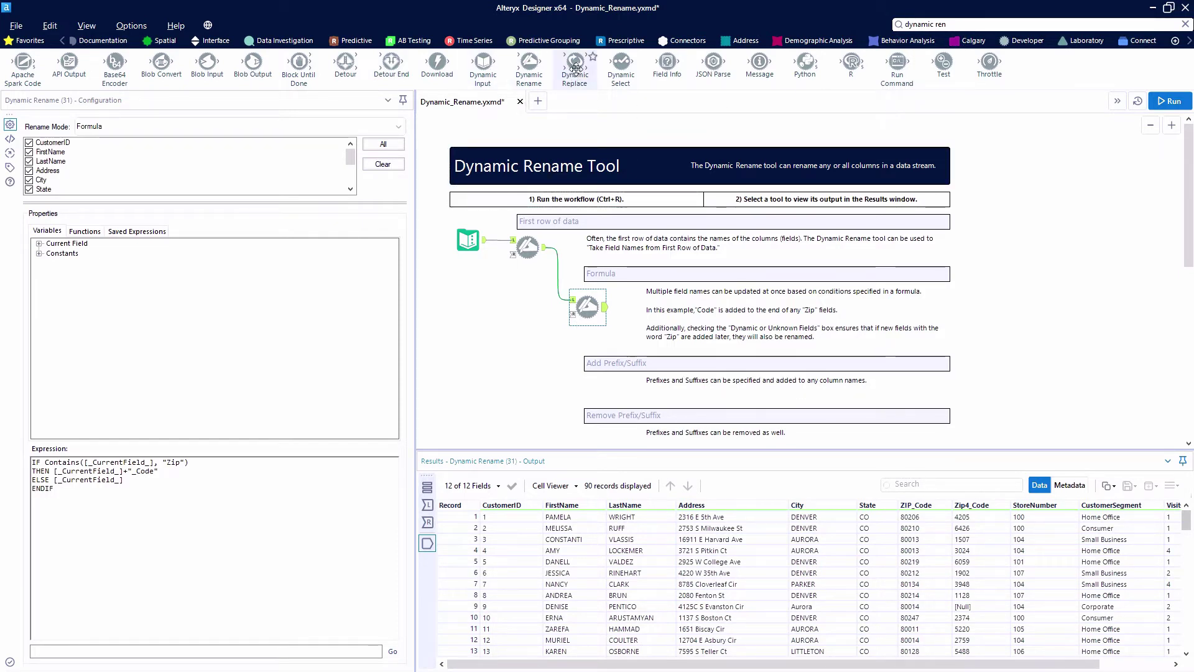
- Add a third Dynamic Rename fed by the first rename's output instead of the Text Input
drag(529, 115, 606, 389)
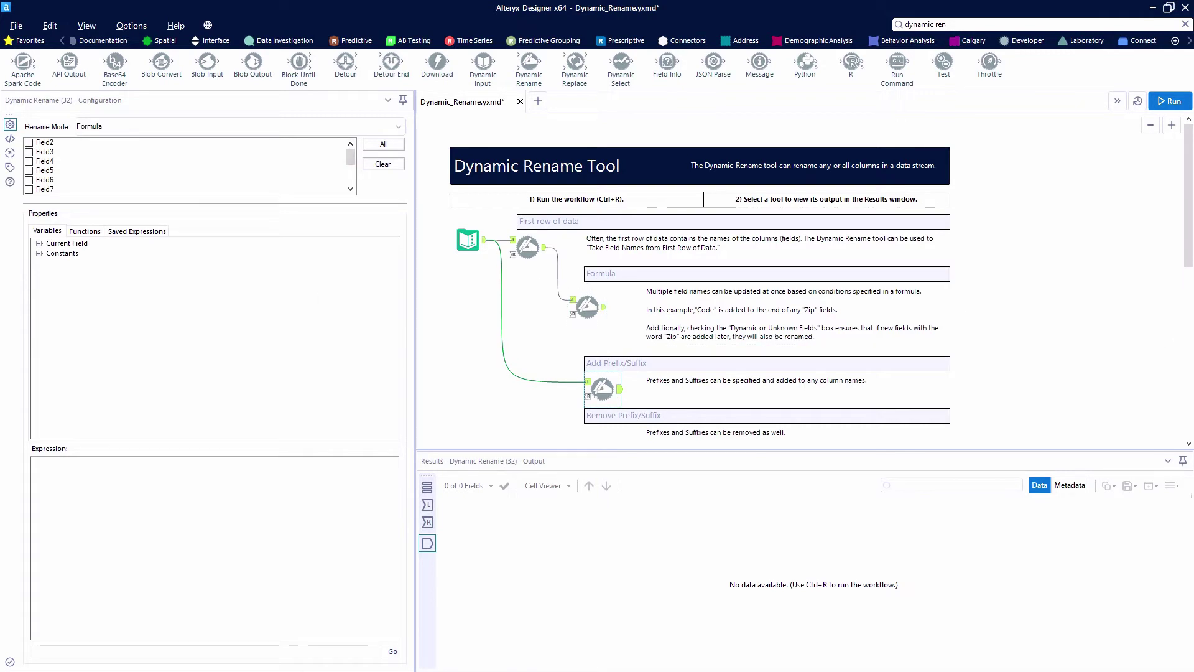
key(ctrl+r)
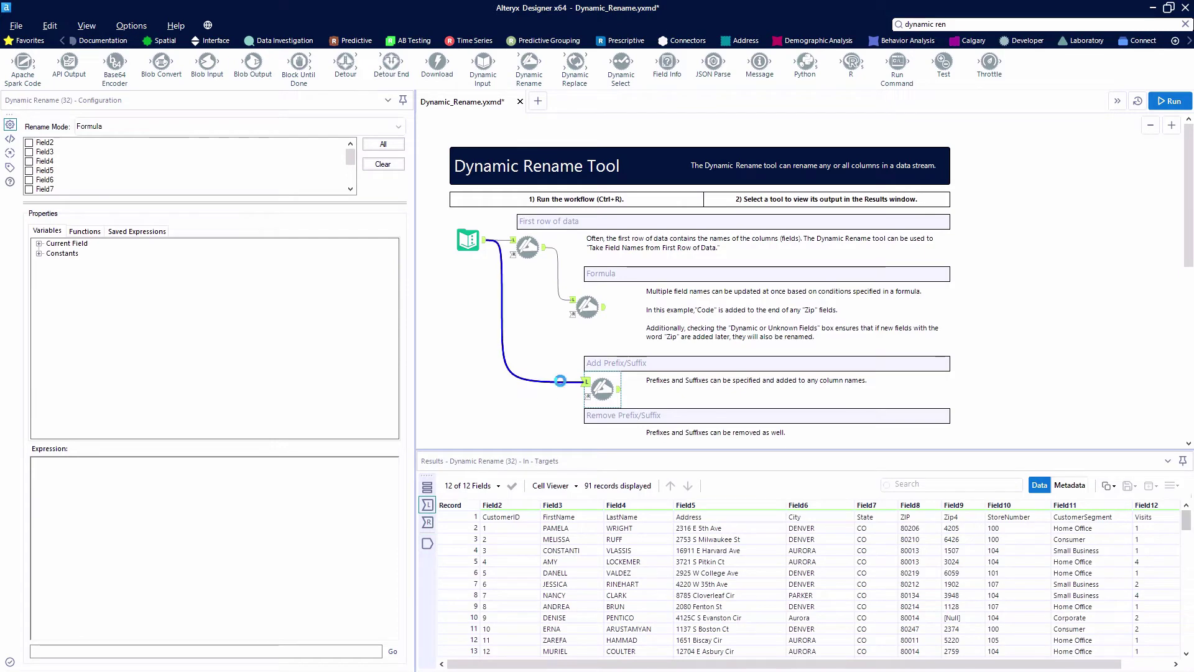
right_click(562, 381)
click(613, 419)
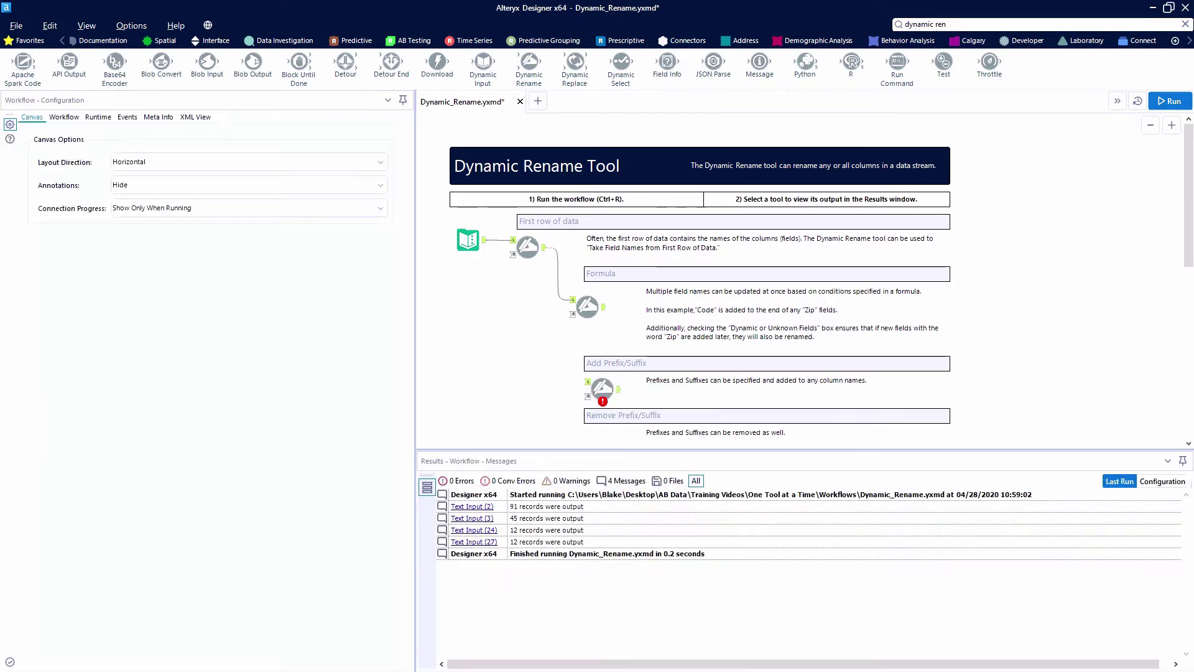
drag(555, 292, 586, 381)
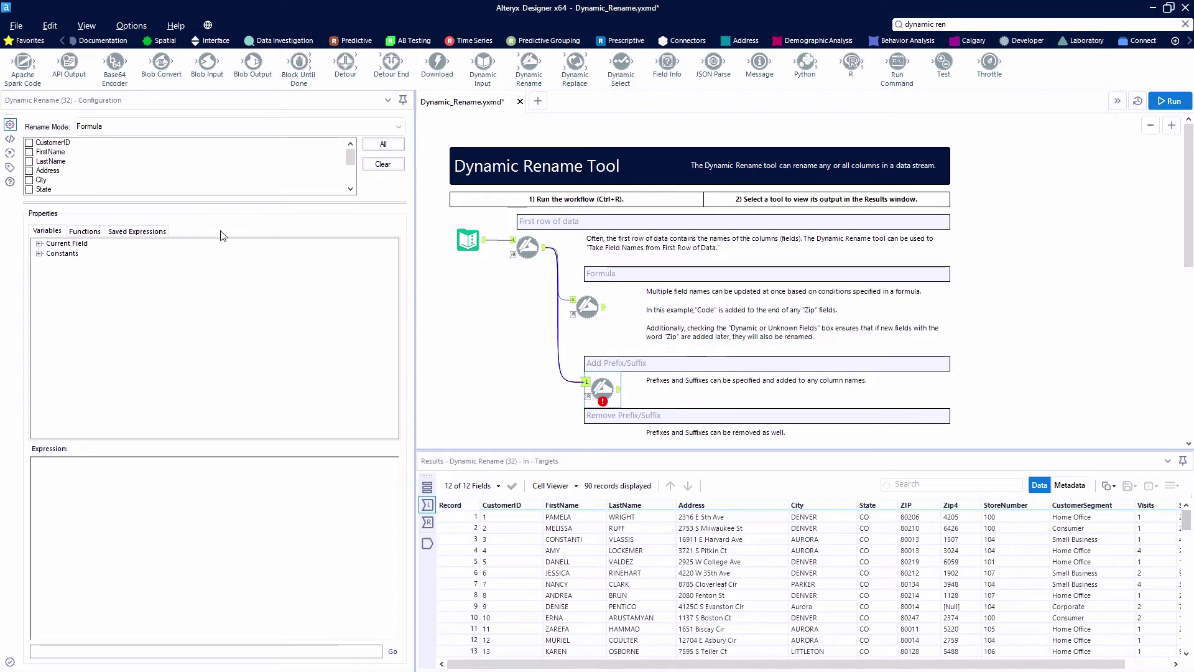
- Use Add Prefix/Suffix mode with prefix 'Total_' on the Visits and Spend fields
click(346, 180)
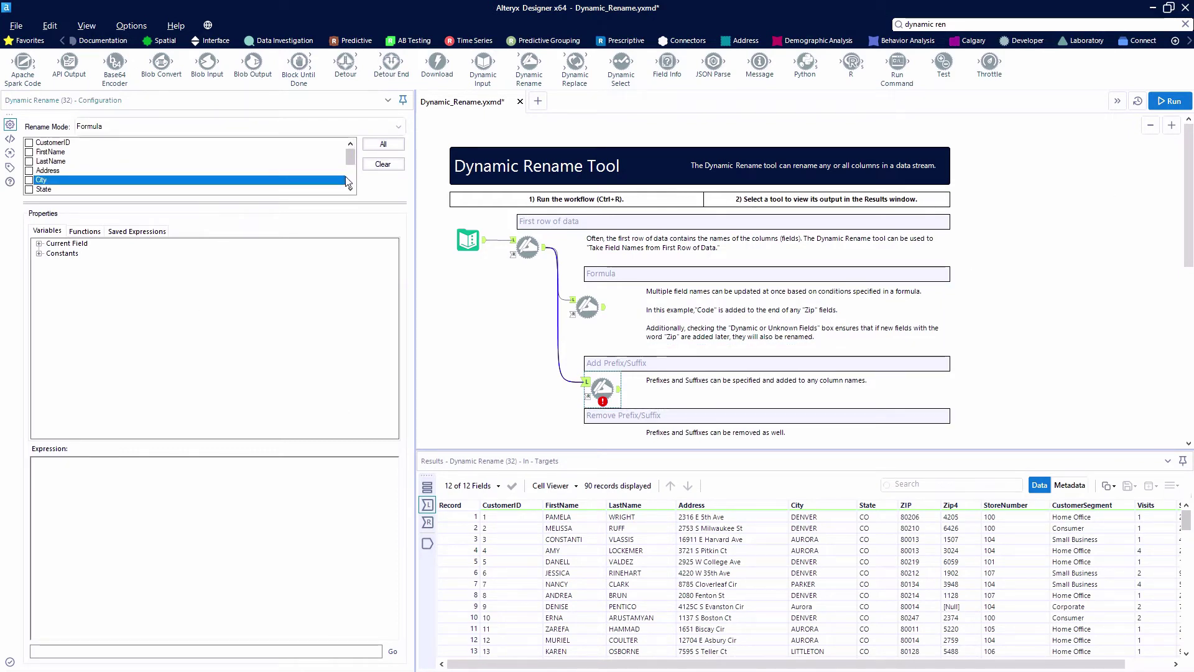
click(346, 180)
click(376, 126)
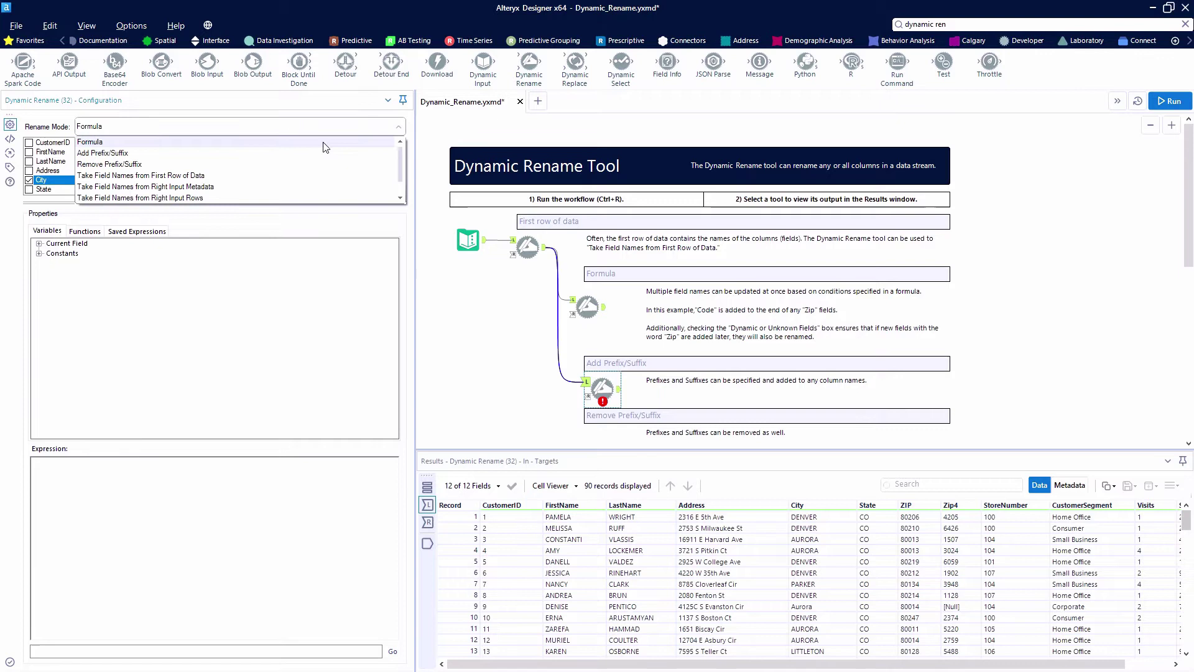
click(148, 154)
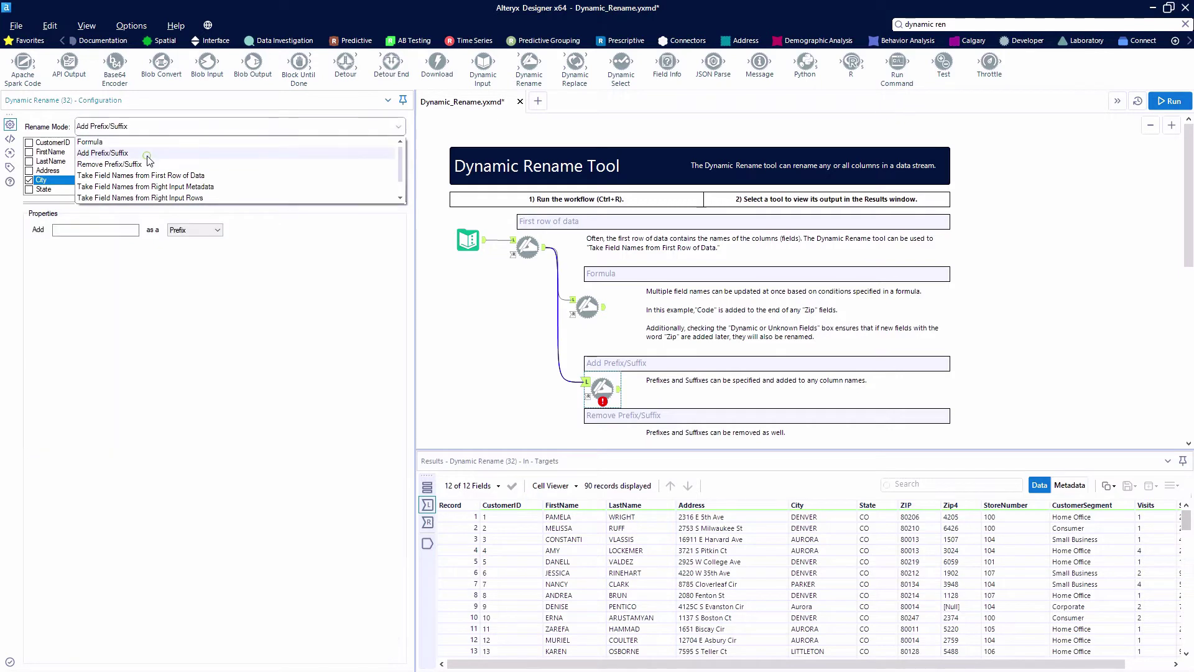
drag(350, 160, 355, 180)
click(28, 171)
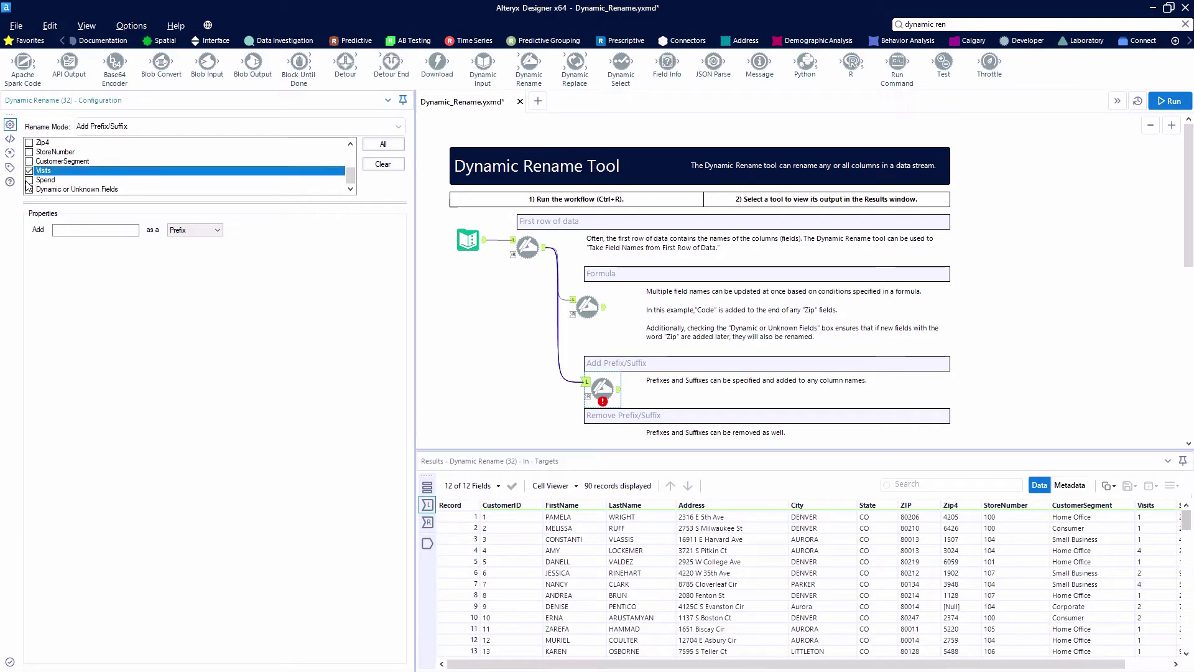
click(28, 180)
click(76, 230)
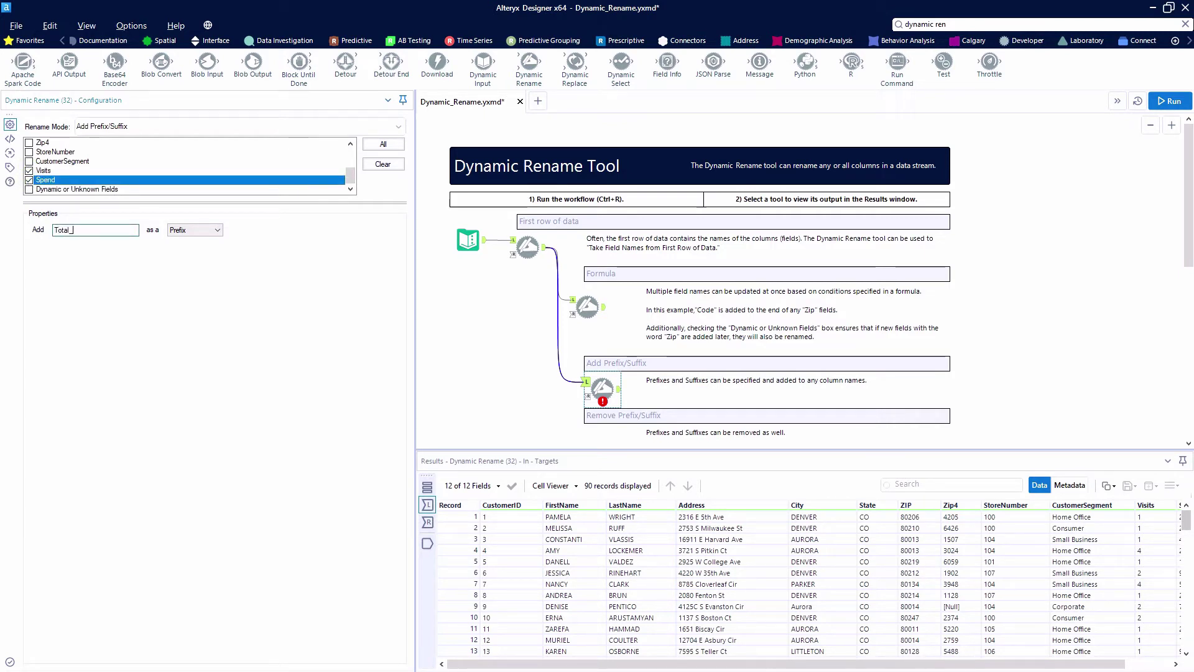
text(Total_)
- Run to get Total_Visits and Total_Spend, then also rename Dynamic or Unknown Fields
click(1169, 101)
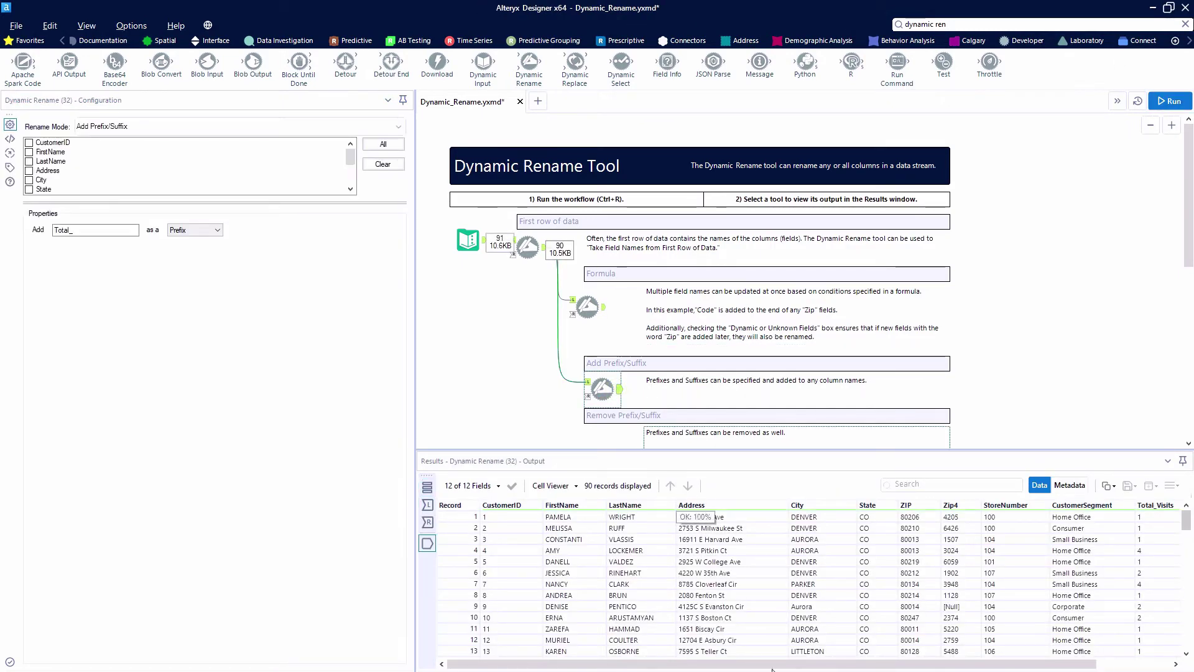
drag(772, 666, 847, 665)
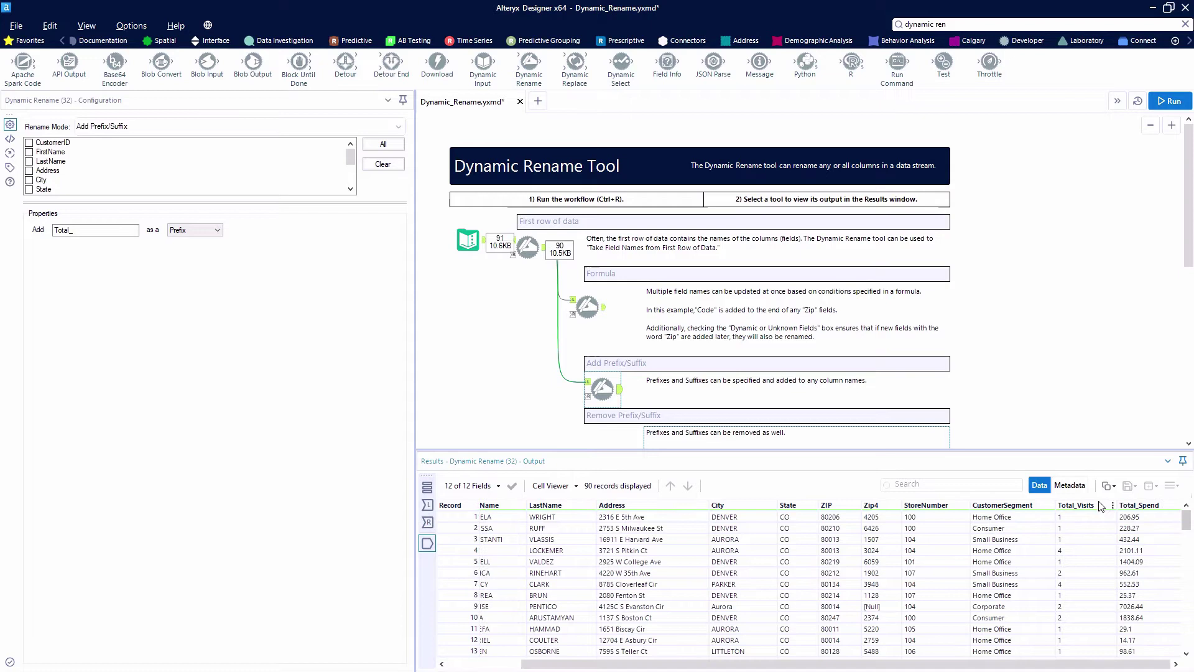
drag(351, 163, 363, 198)
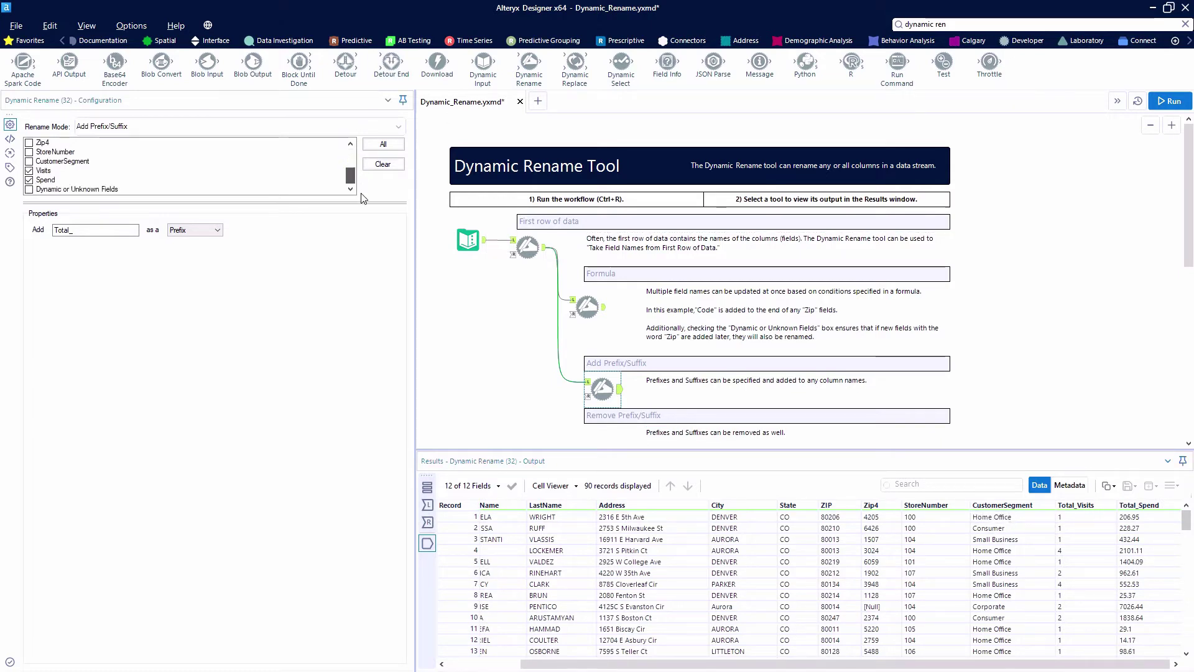
click(30, 190)
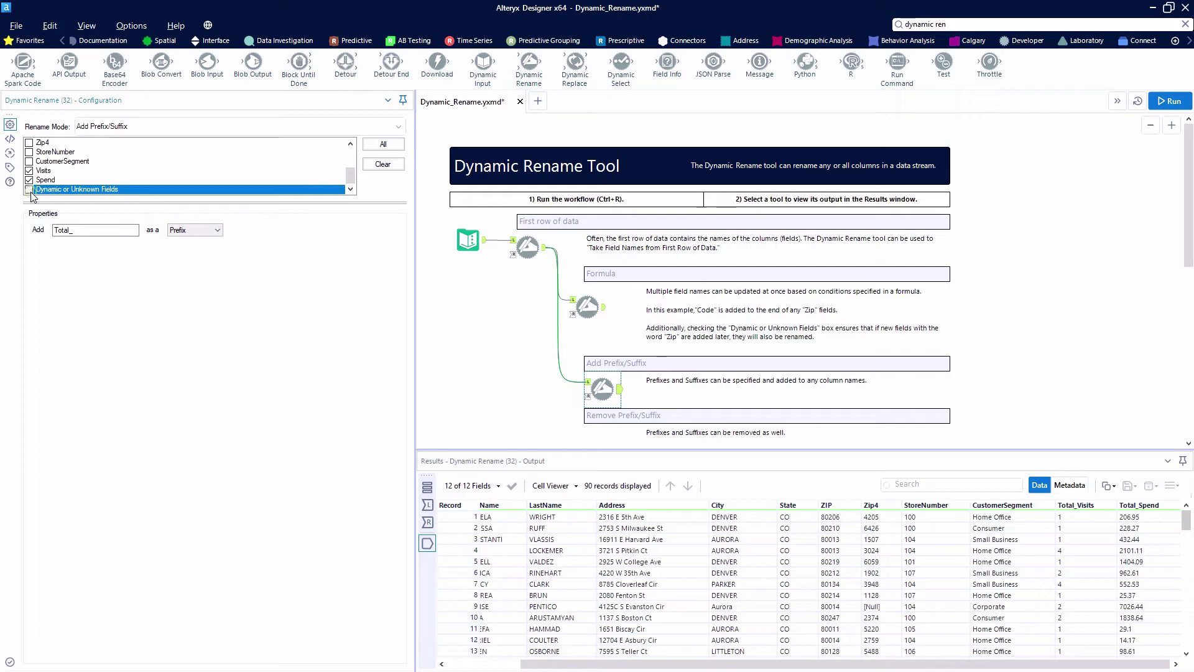
scroll(631, 327, down, 1)
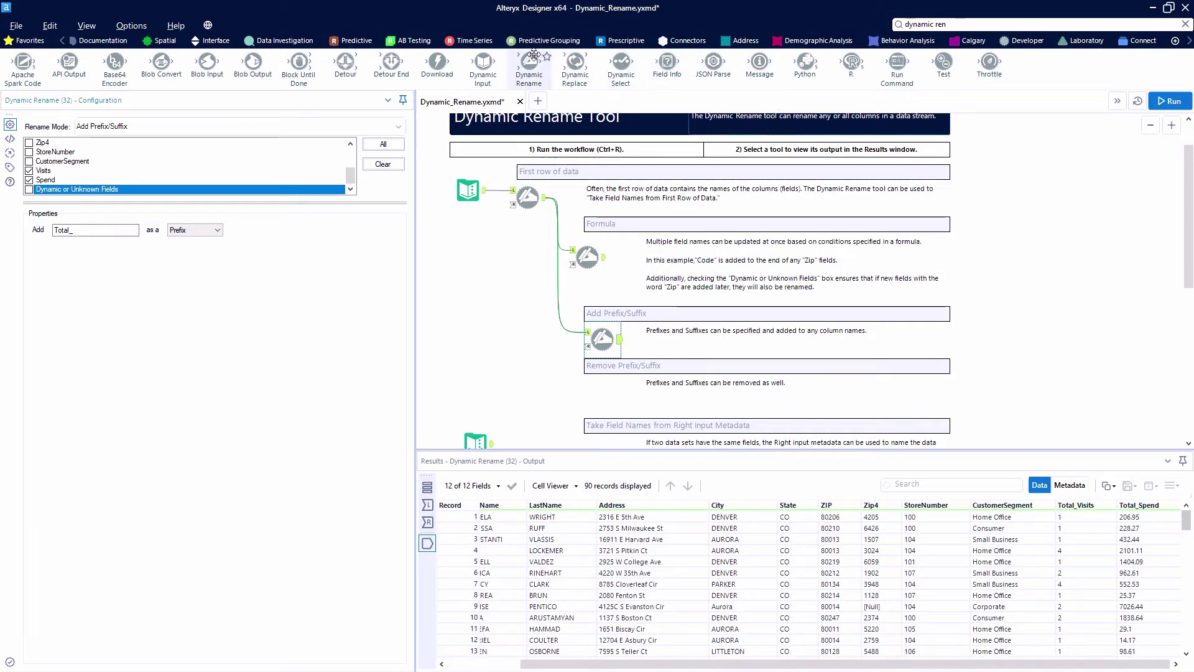
- Add a fourth Dynamic Rename in Remove Prefix/Suffix mode with the text 'Name'
drag(522, 65, 602, 391)
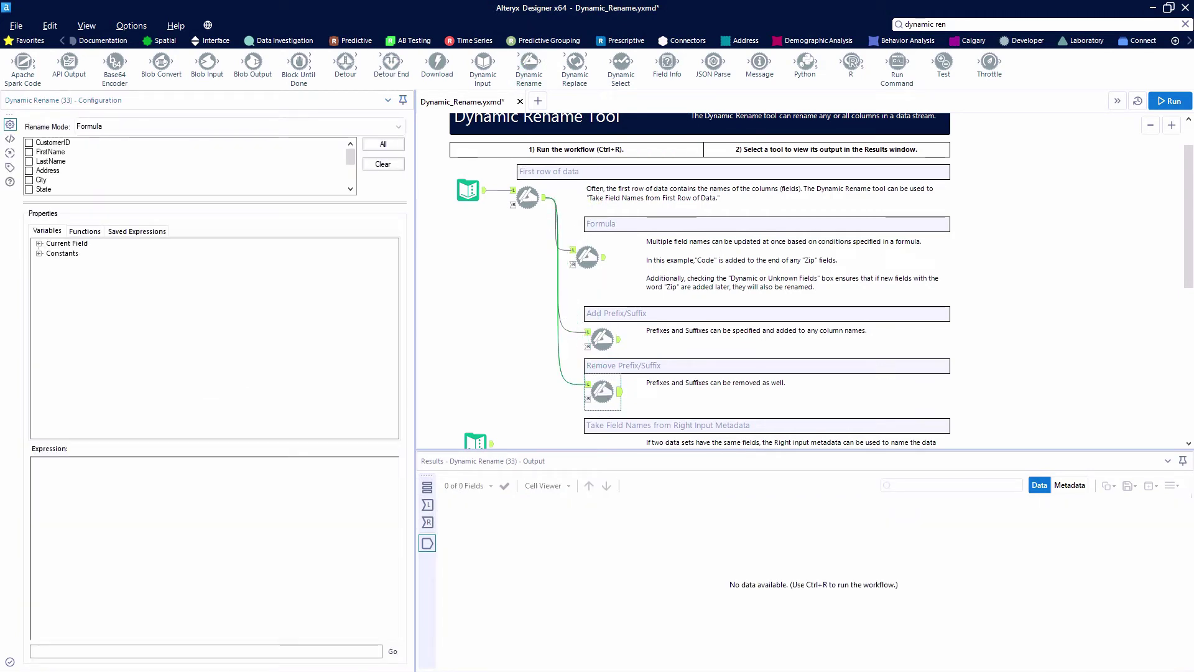
click(1169, 101)
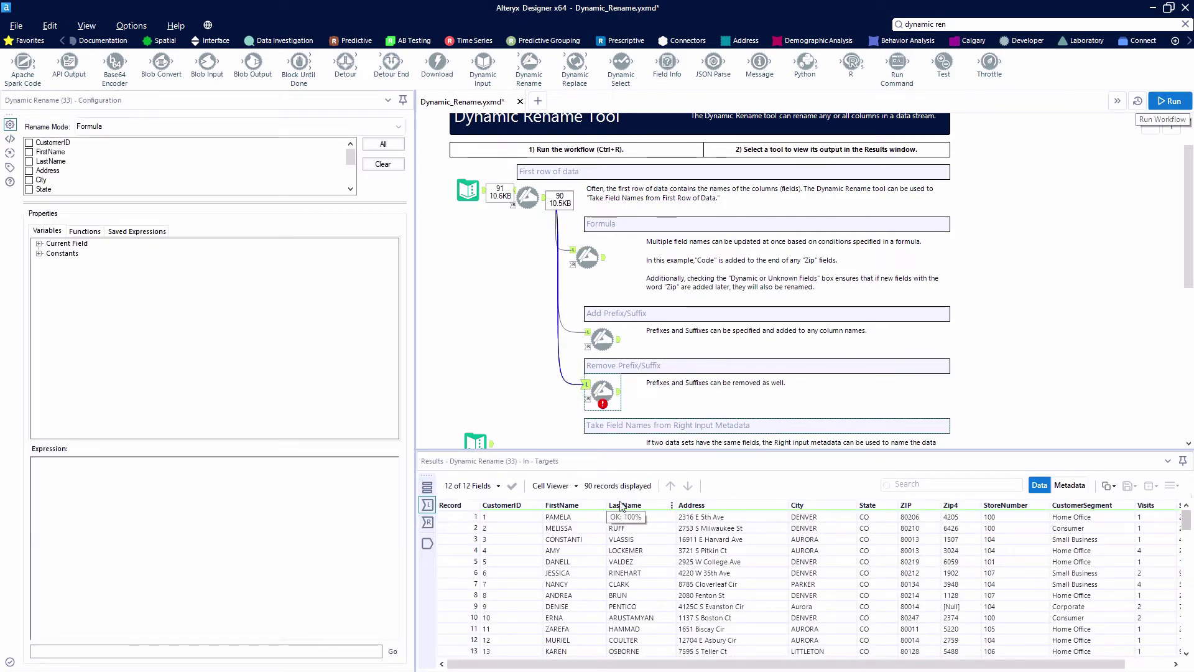
click(205, 126)
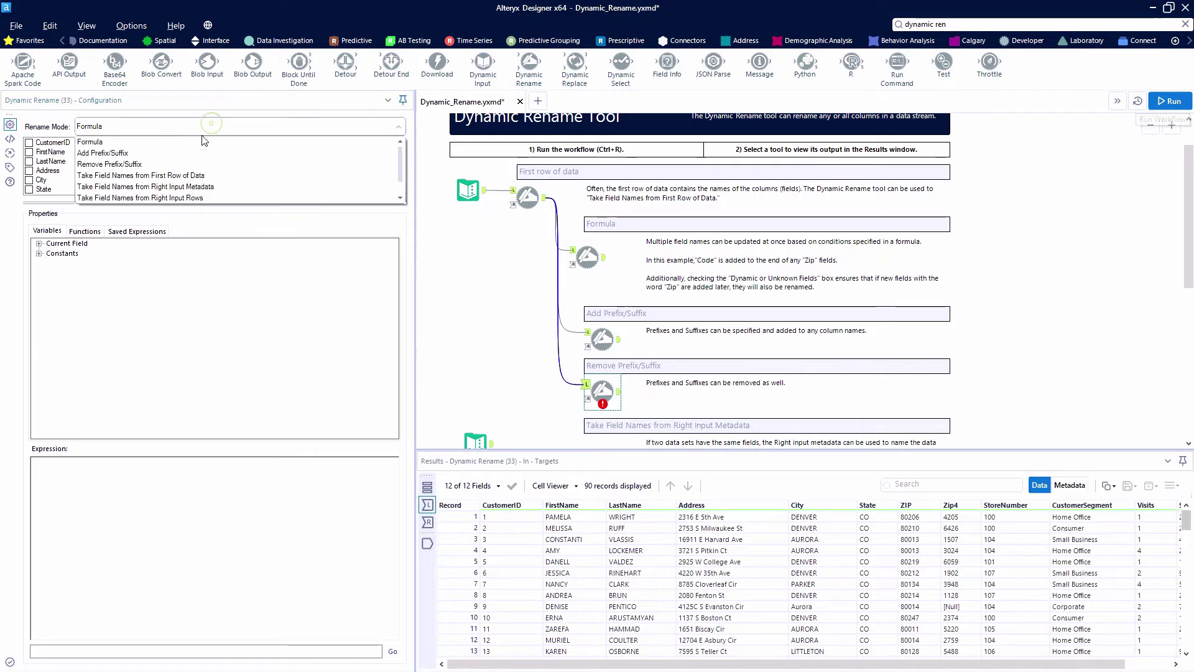
click(155, 164)
click(114, 231)
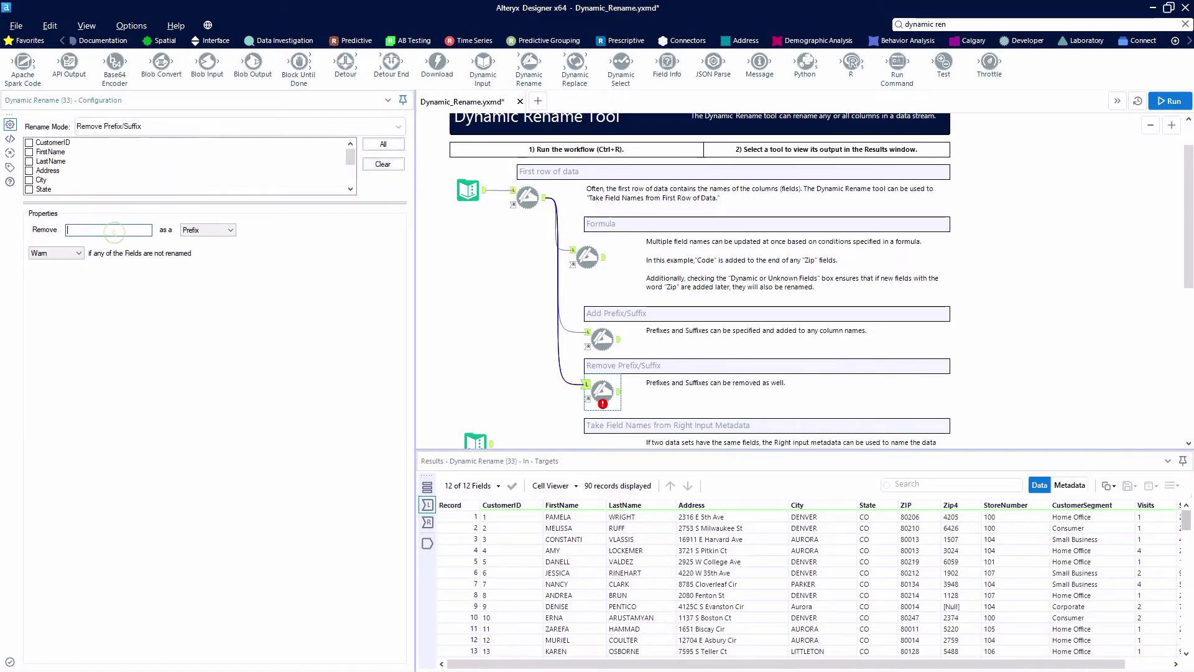
text(Name)
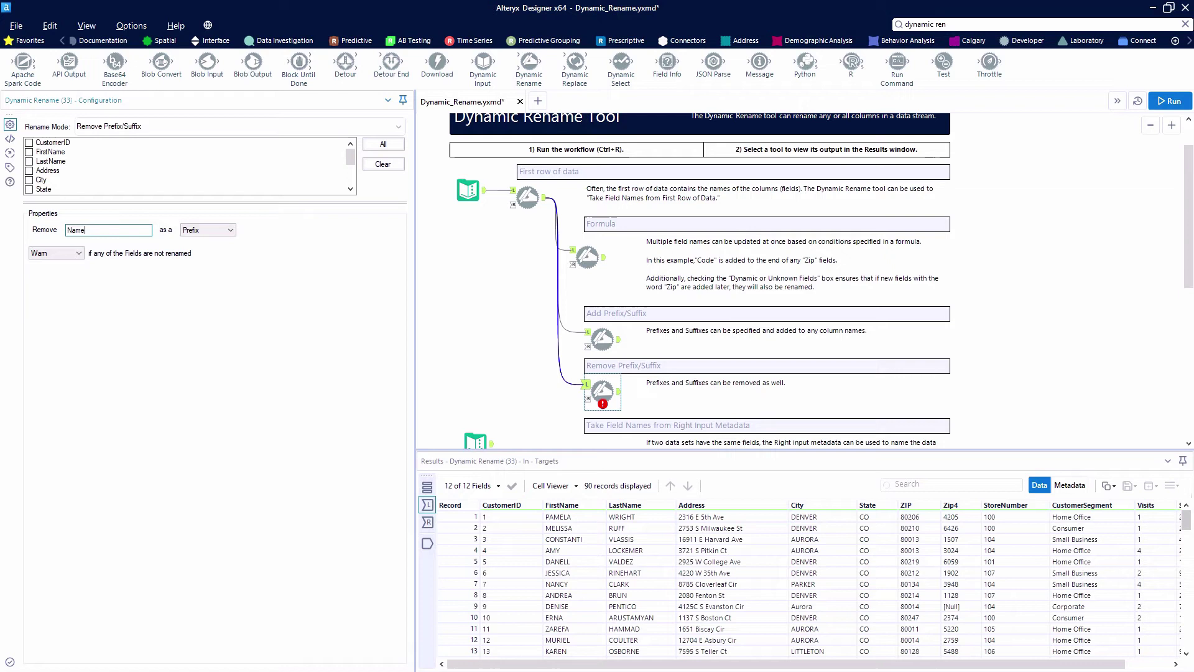
- Treat 'Name' as a suffix on FirstName and LastName, and run to get First and Last
click(225, 231)
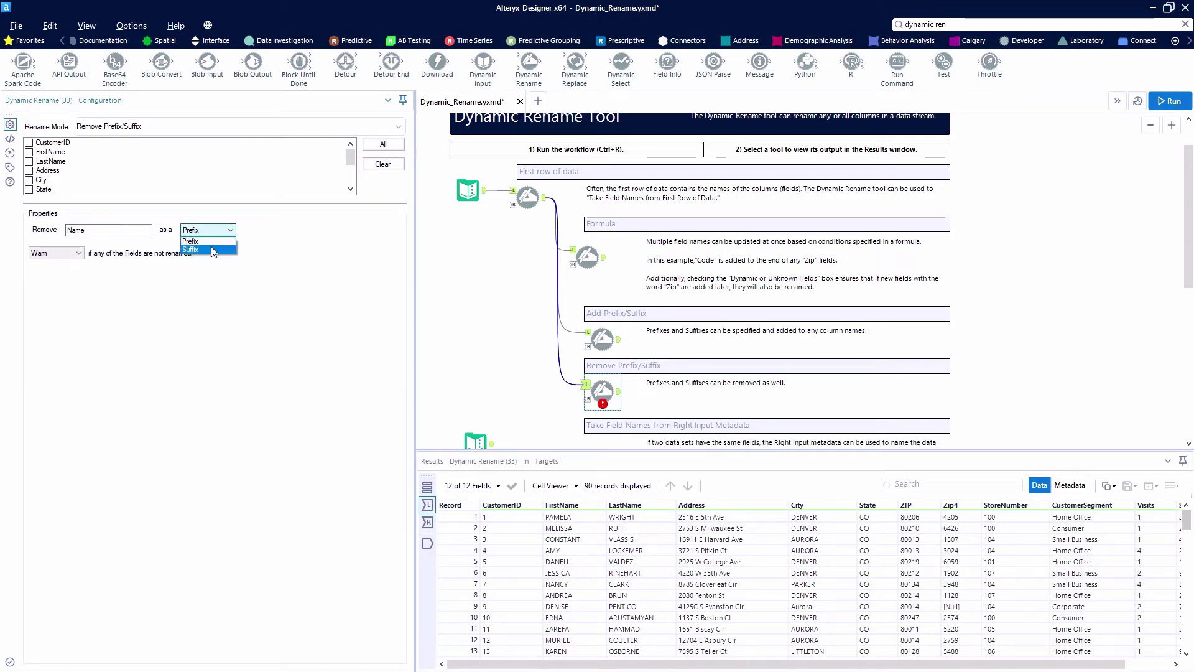
click(191, 250)
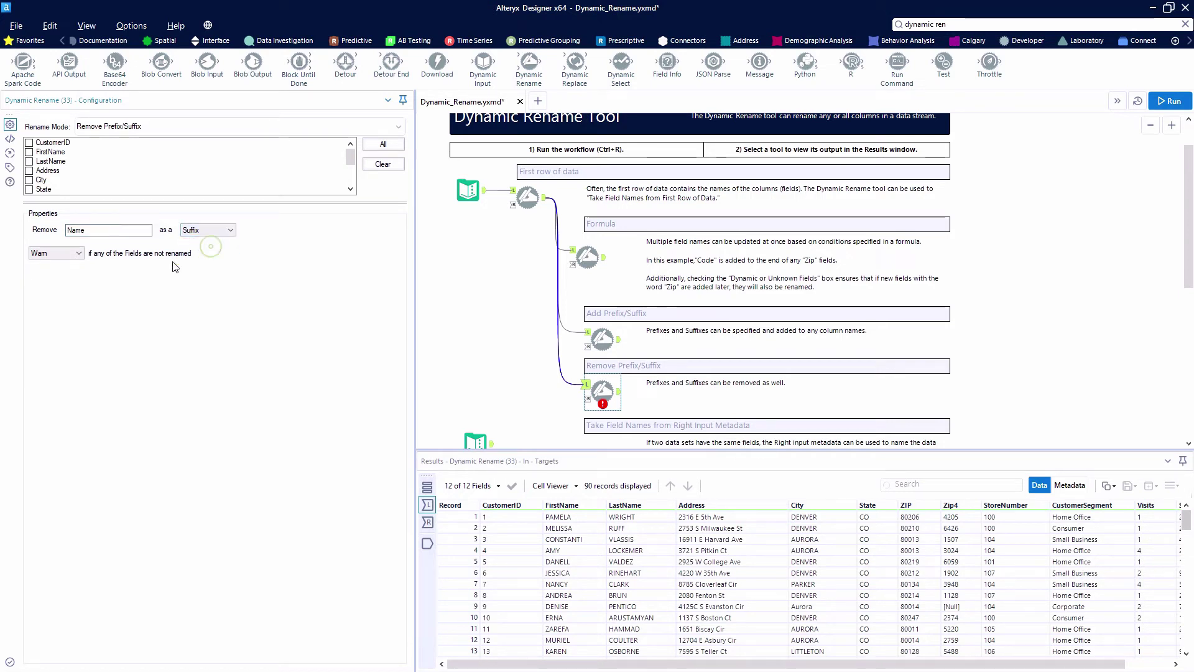
click(29, 152)
click(28, 162)
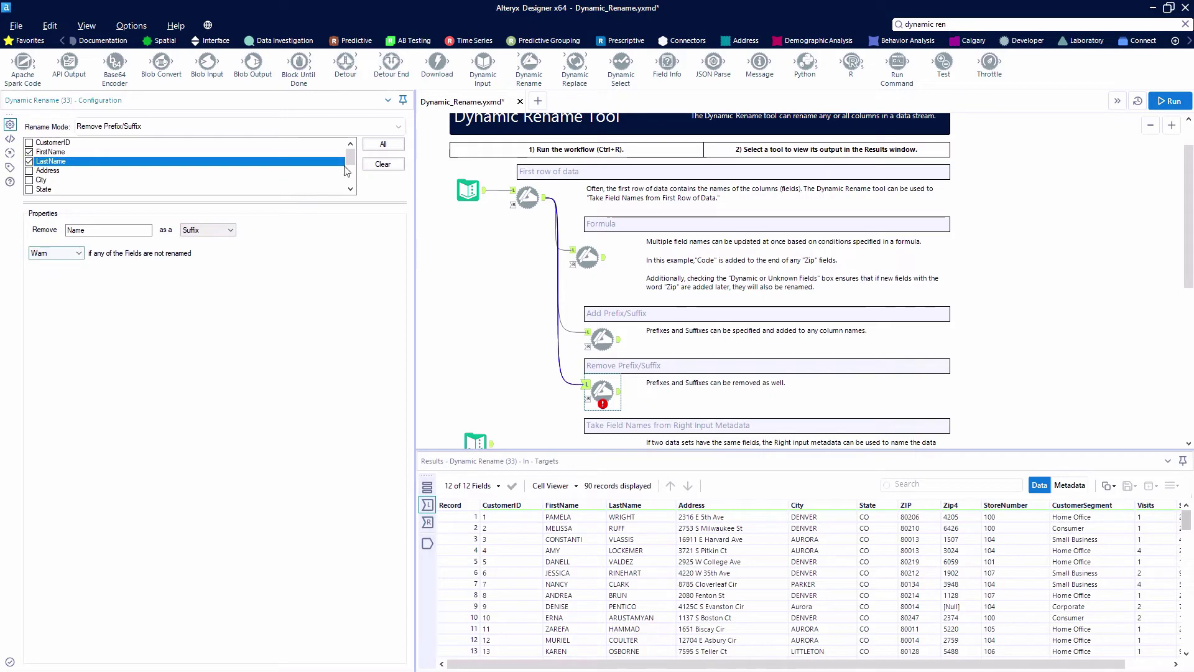
scroll(346, 171, down, 4)
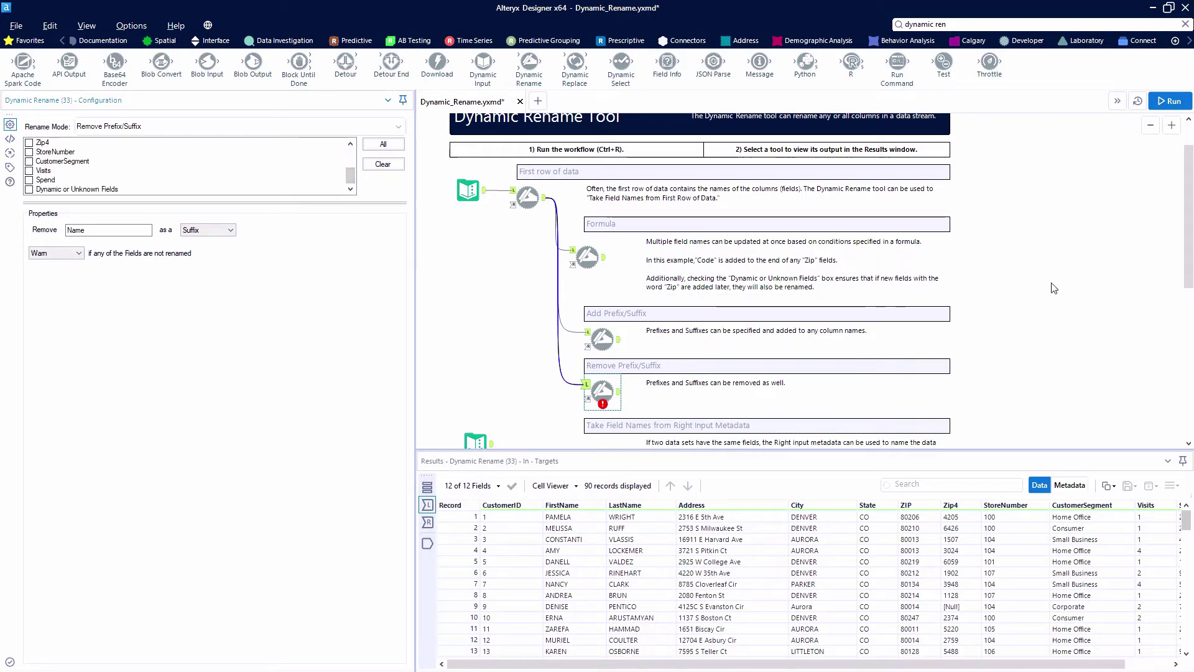
click(1169, 101)
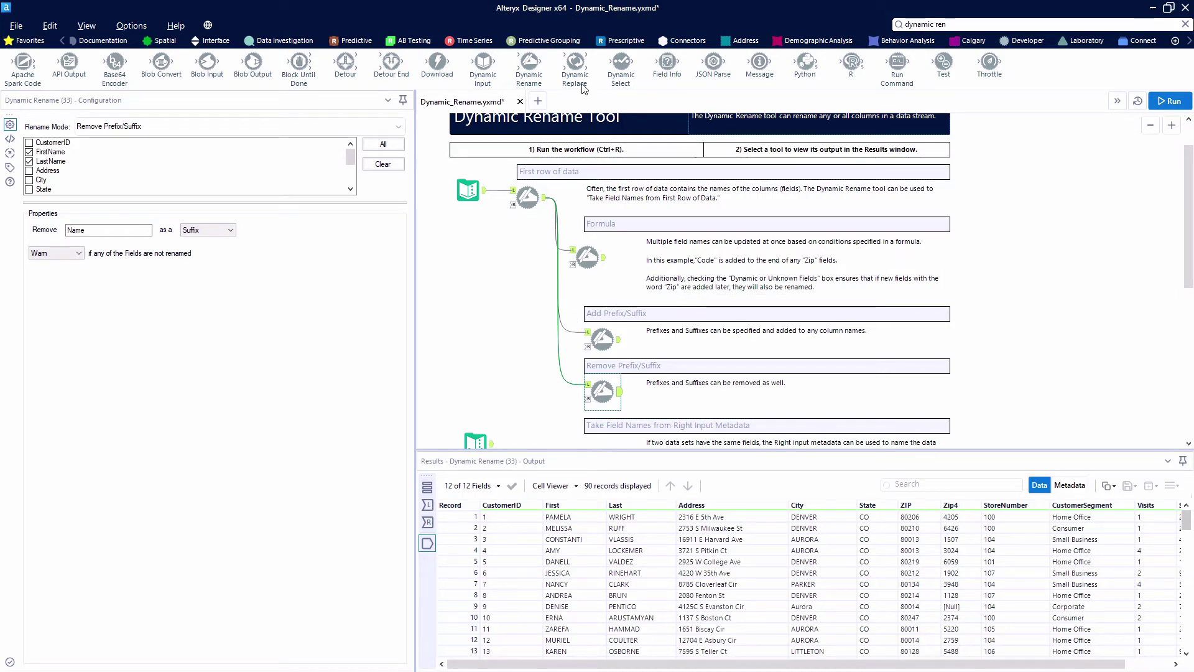
- Add a fifth Dynamic Rename and connect the second Text Input in place of the automatic link
drag(529, 59, 600, 312)
click(507, 231)
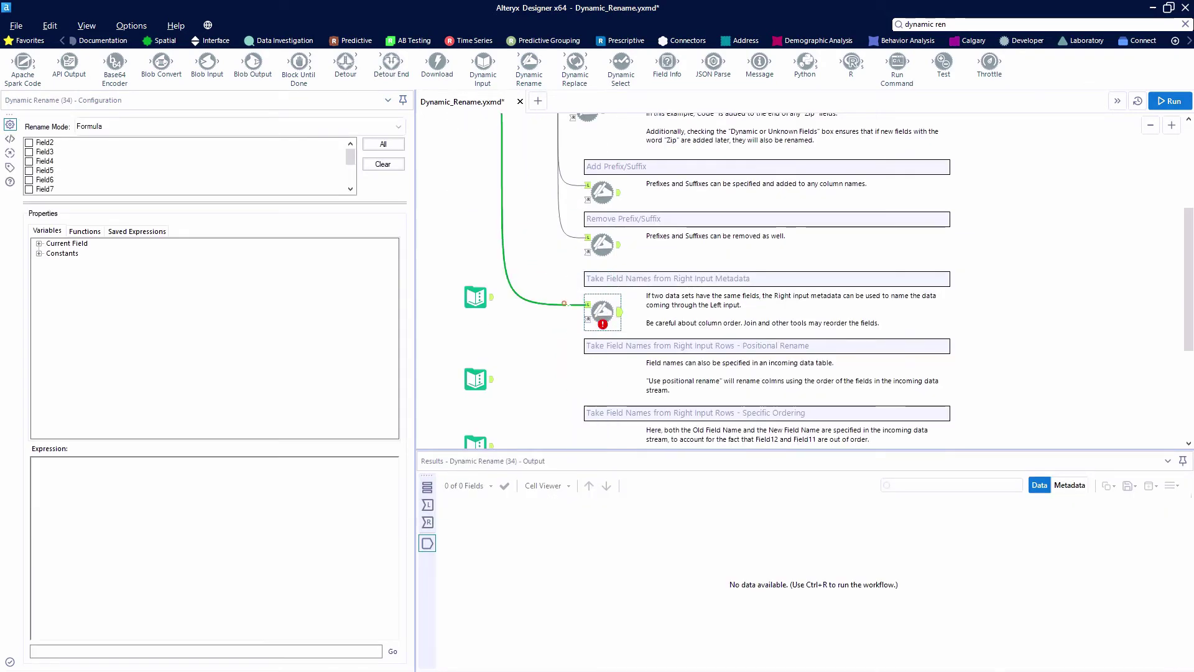
key(ctrl+r)
right_click(564, 305)
click(610, 338)
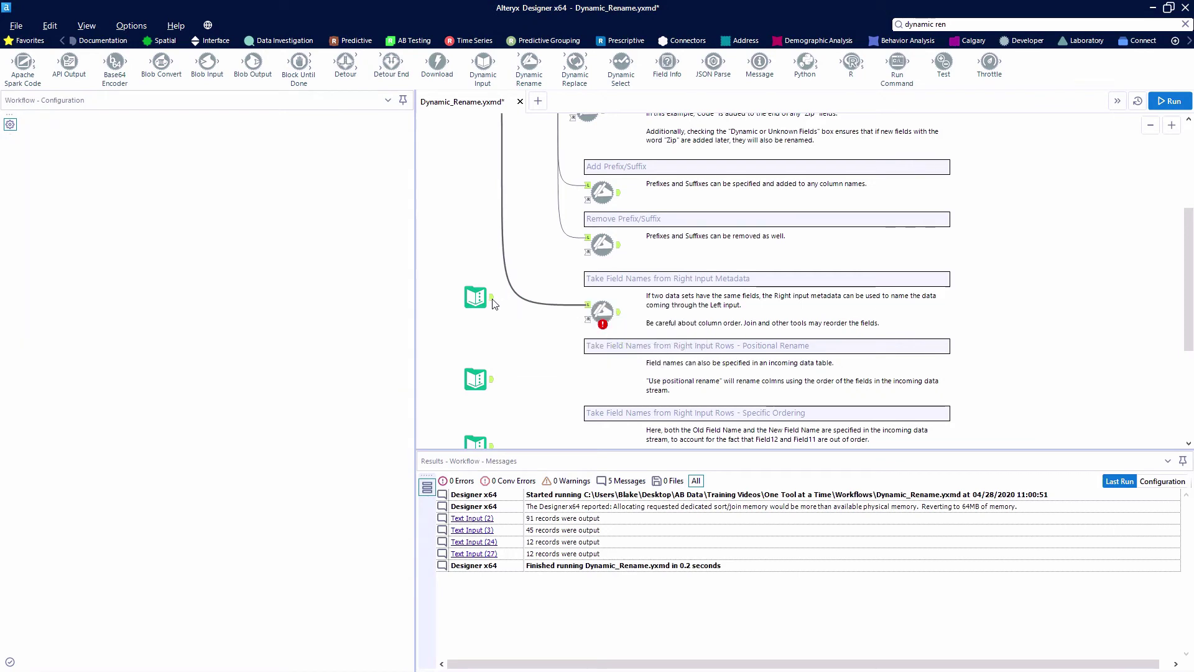
drag(492, 297, 587, 305)
click(475, 298)
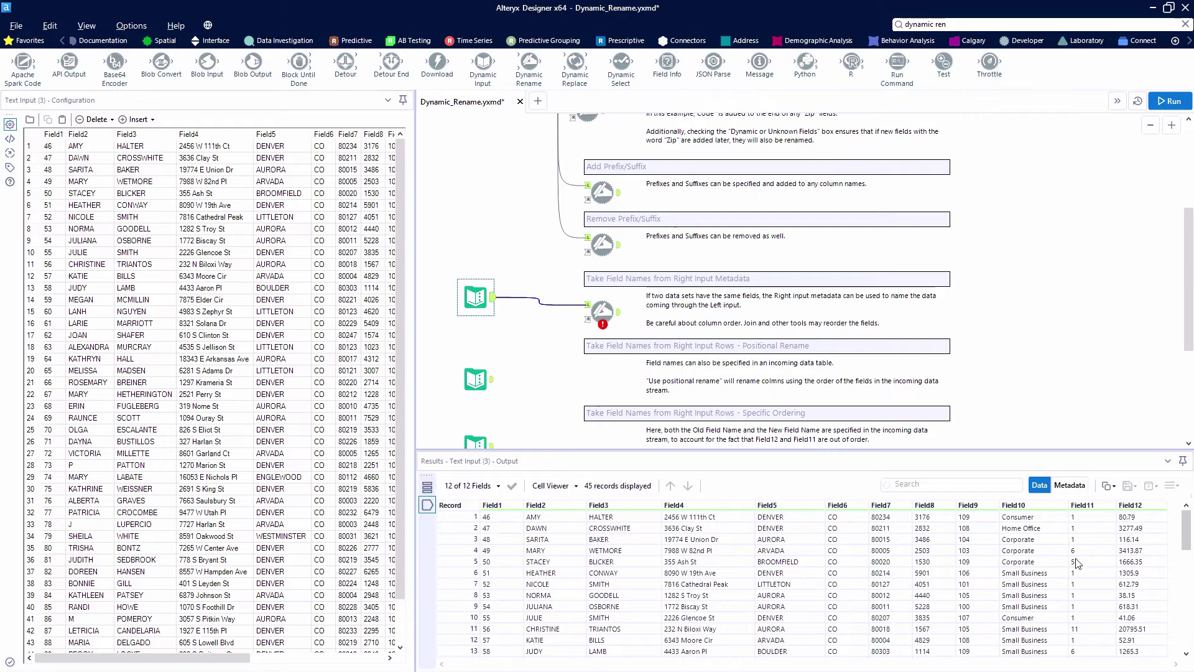
scroll(504, 148, up, 2)
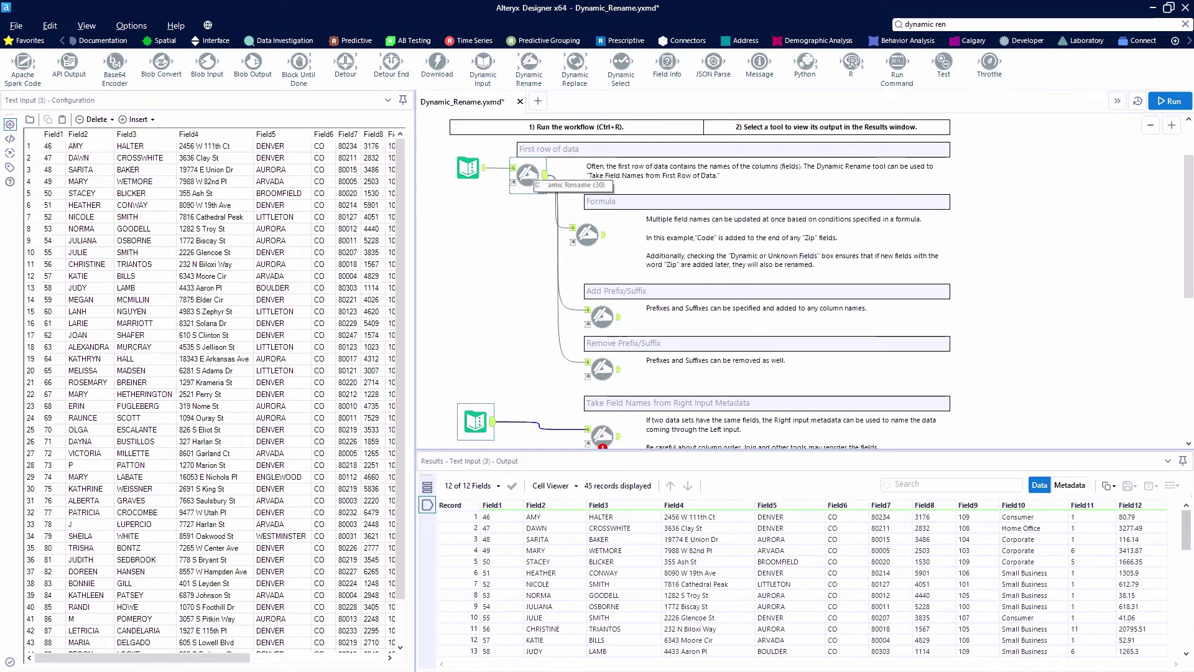
scroll(573, 280, down, 1)
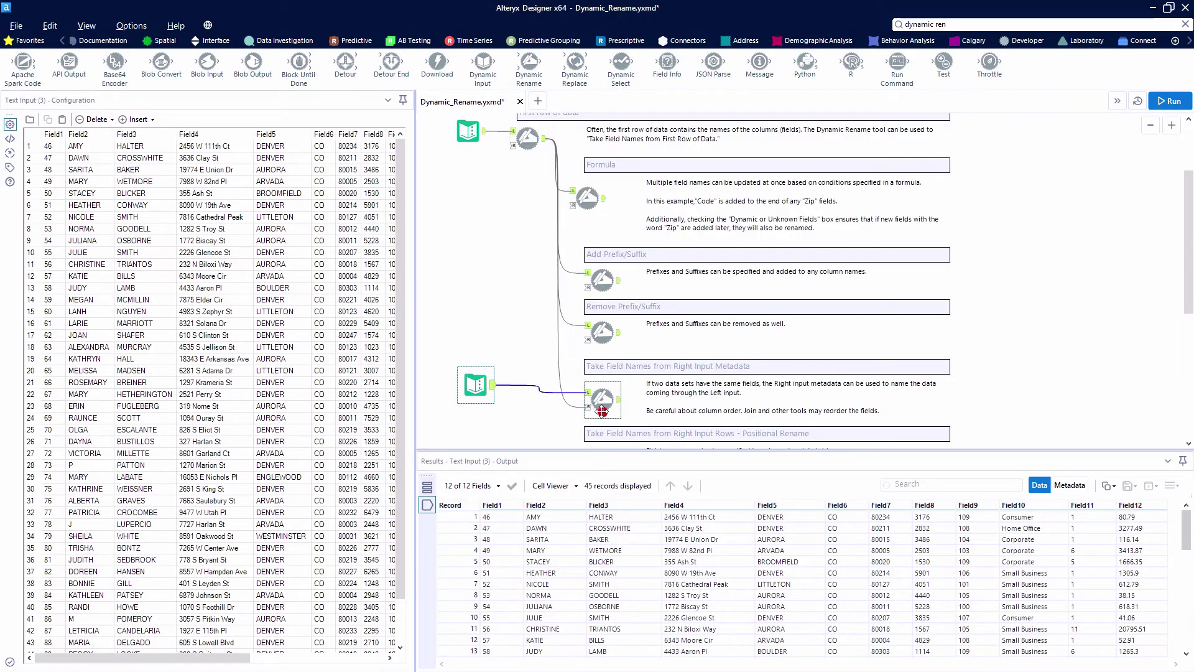
- Set Rename Mode to Take Field Names from Right Input Metadata, run, and view the input metadata
click(602, 400)
click(114, 126)
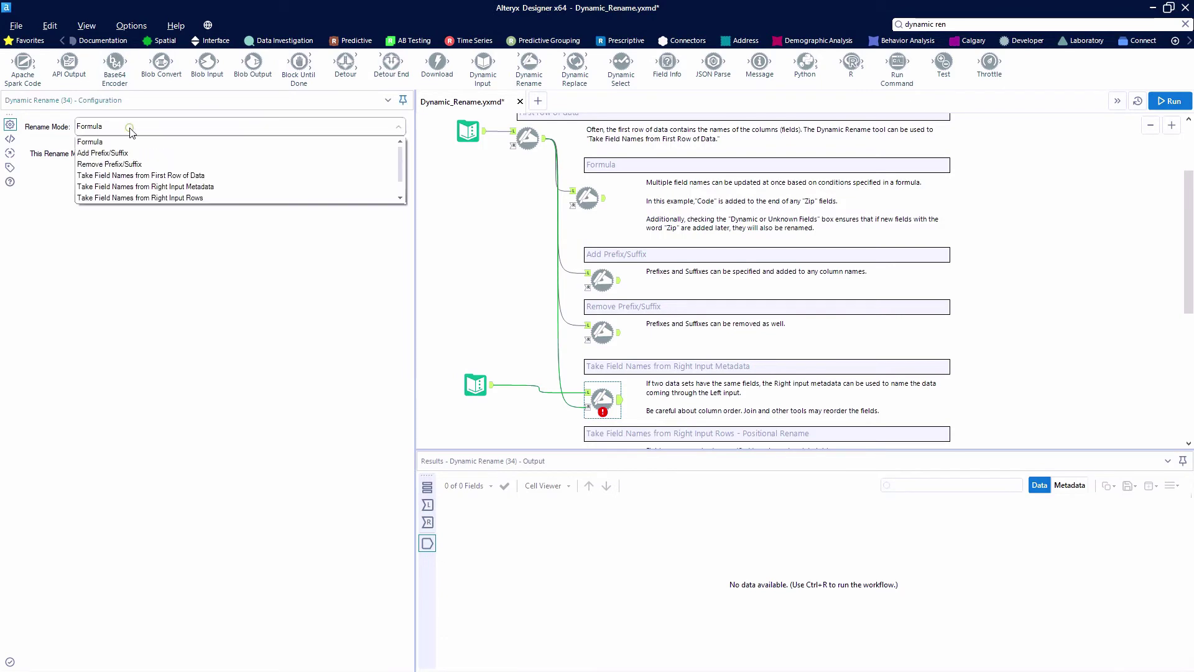
click(145, 187)
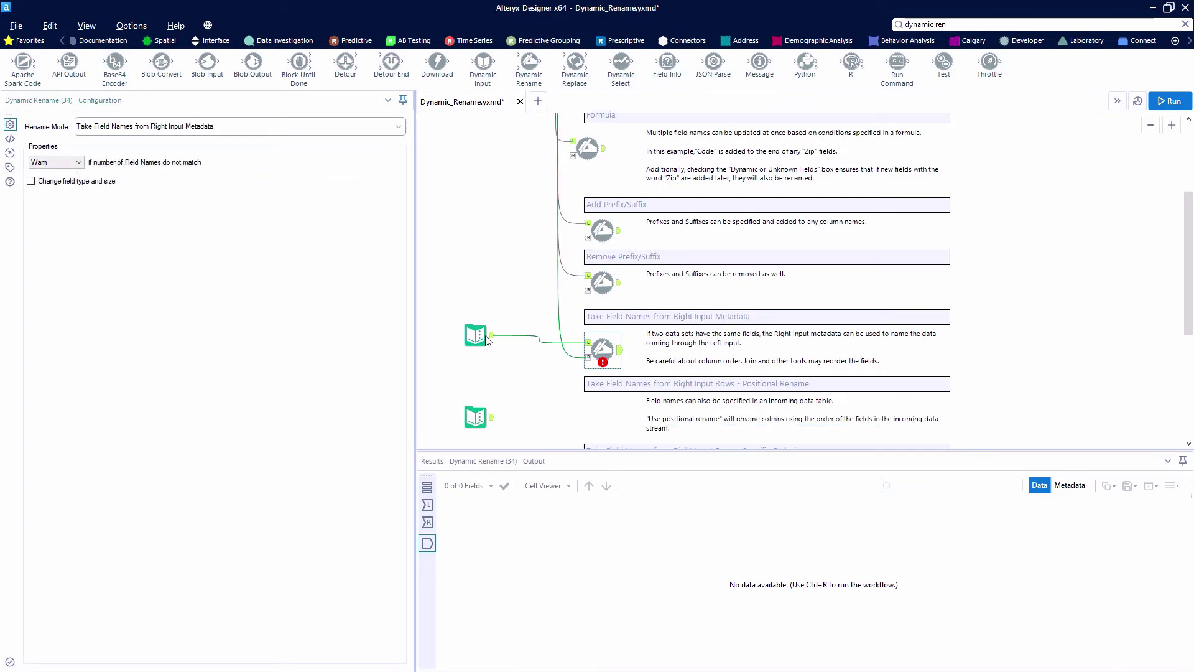
scroll(489, 340, down, 1)
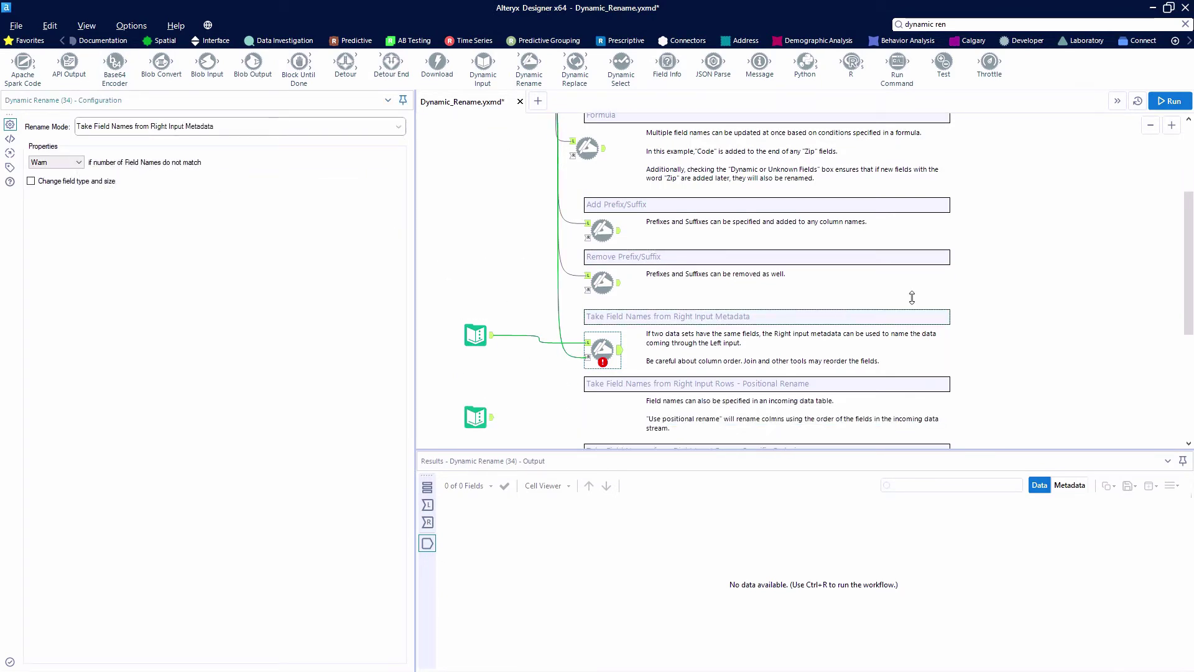
click(1169, 102)
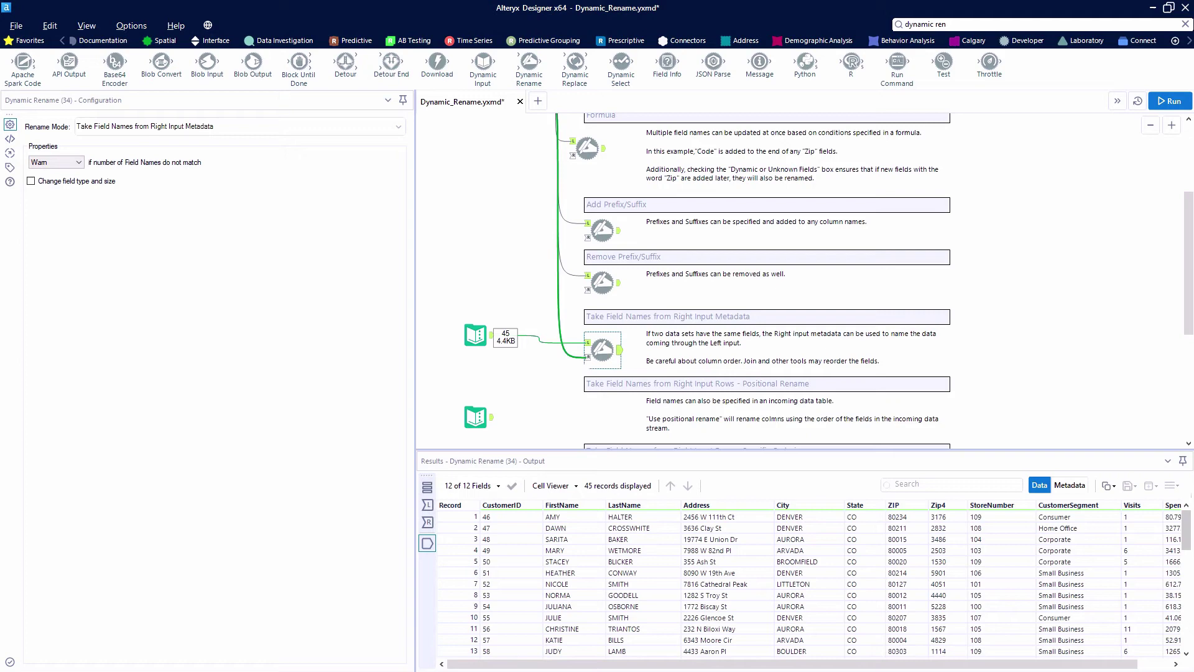
click(586, 357)
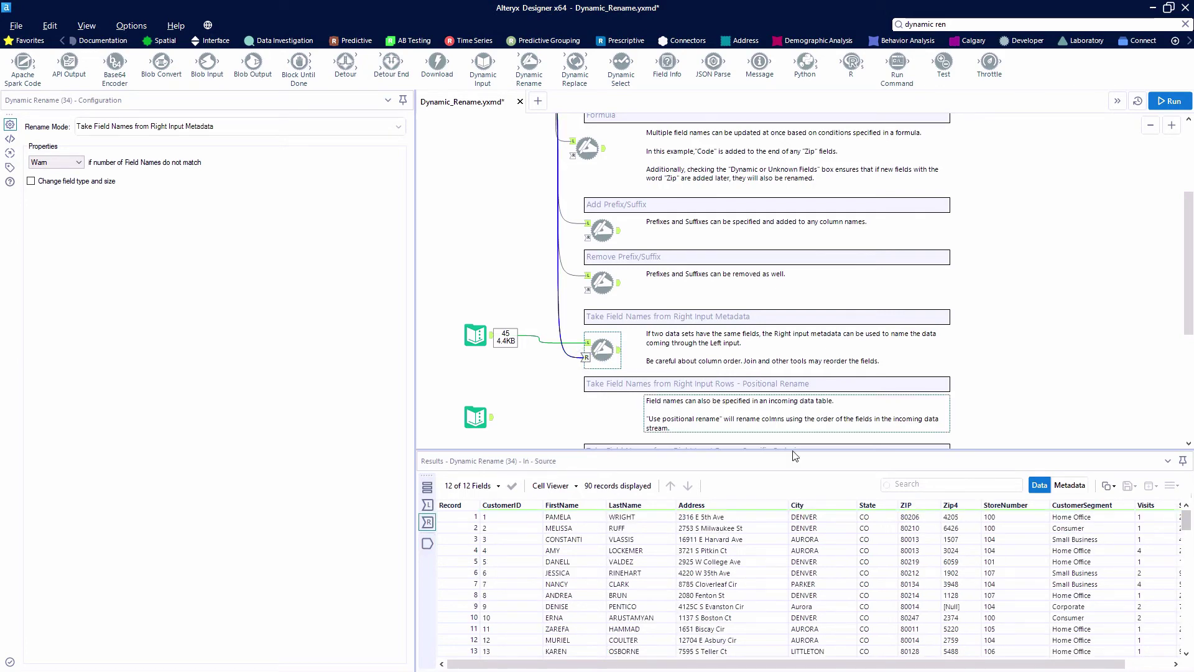
click(1070, 486)
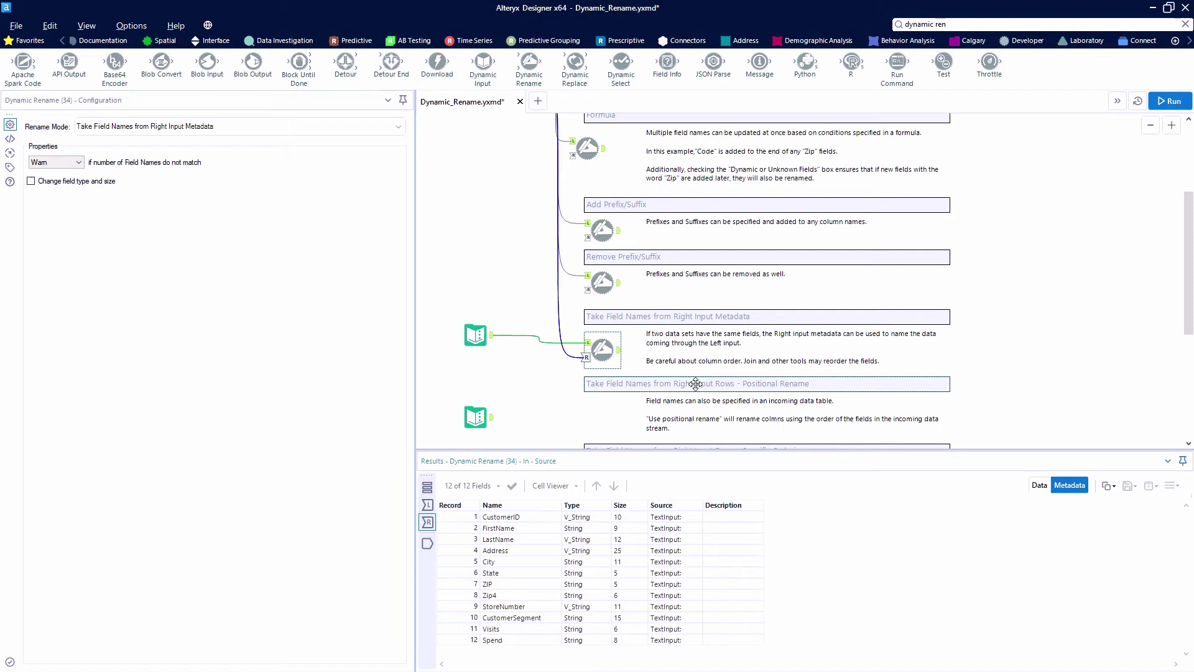
- Add a sixth Dynamic Rename with customer data on L and the field-name list on R
drag(530, 62, 592, 413)
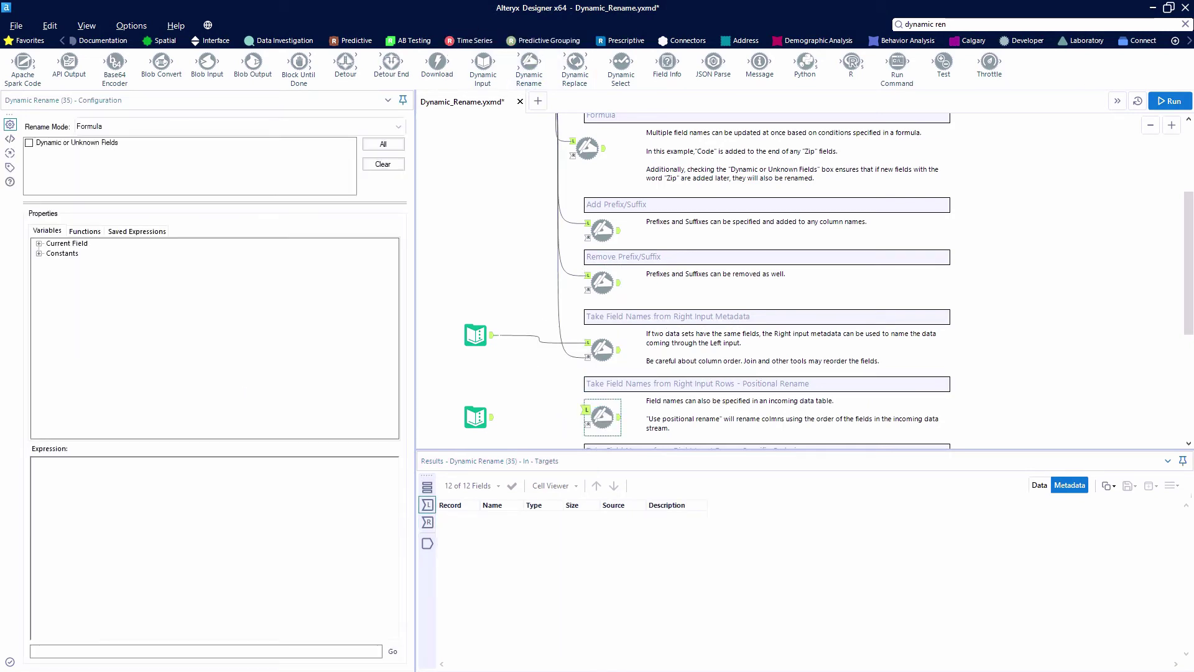
drag(492, 334, 585, 410)
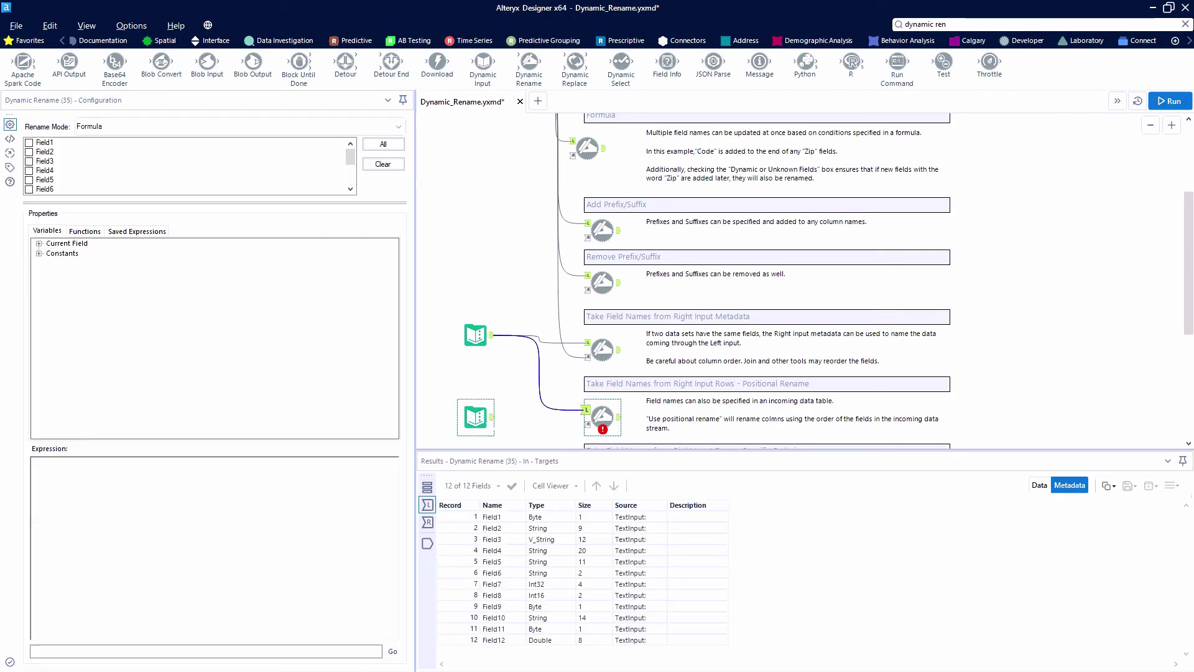
drag(491, 417, 588, 424)
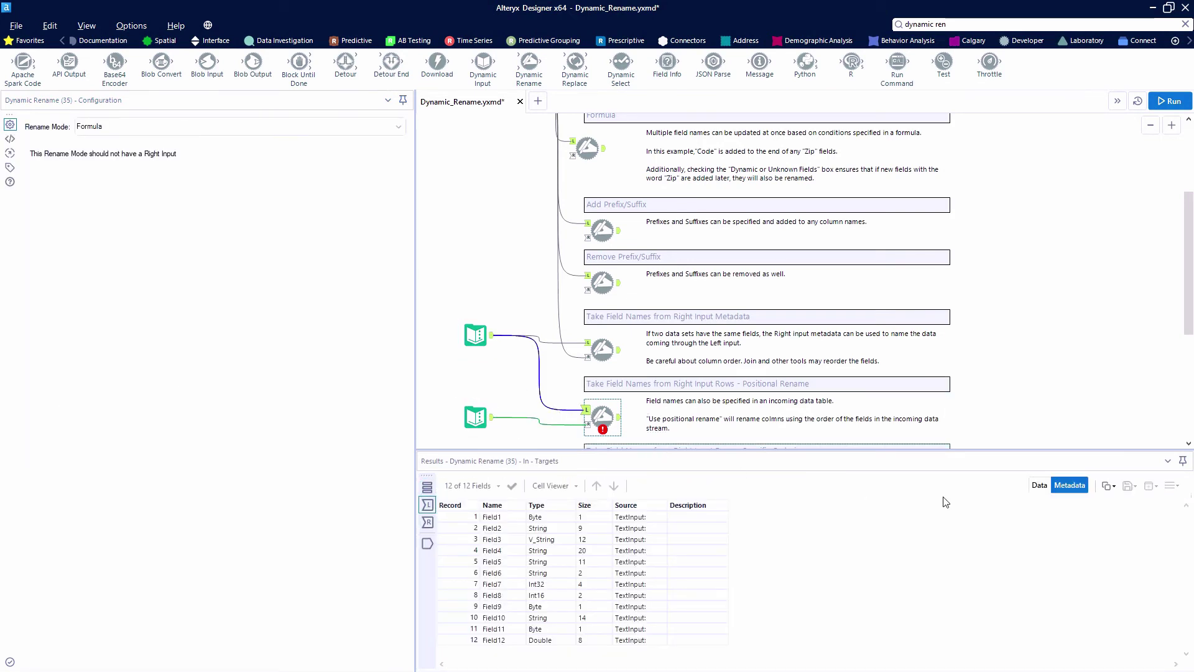
click(1039, 486)
scroll(498, 368, down, 1)
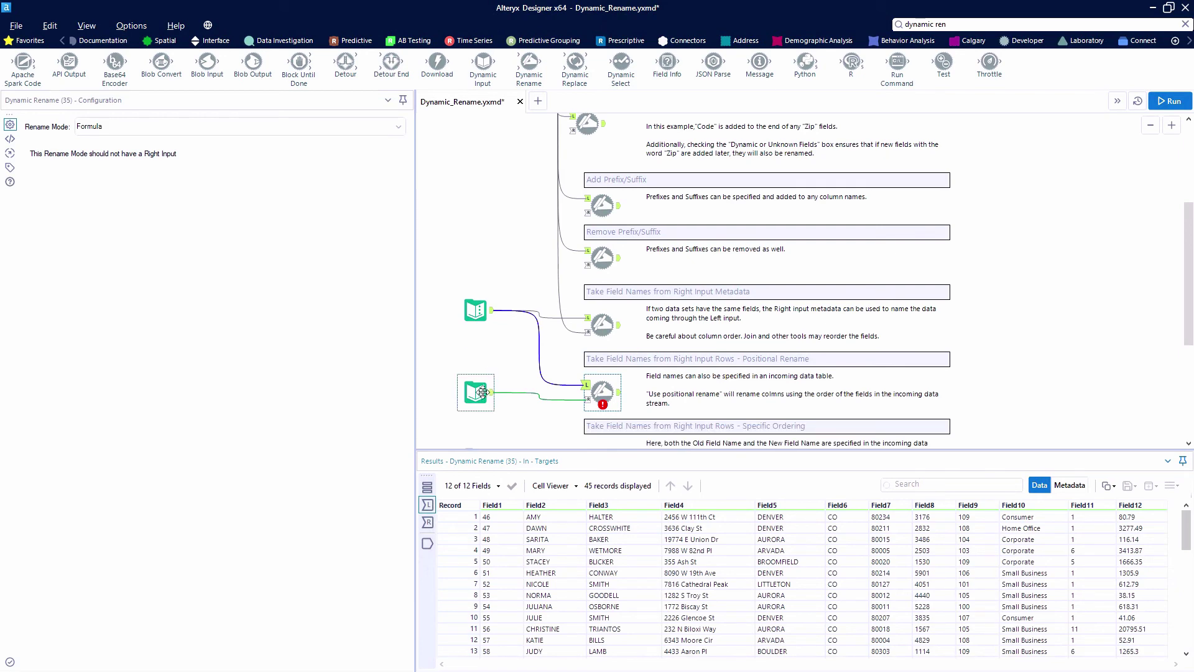
click(514, 394)
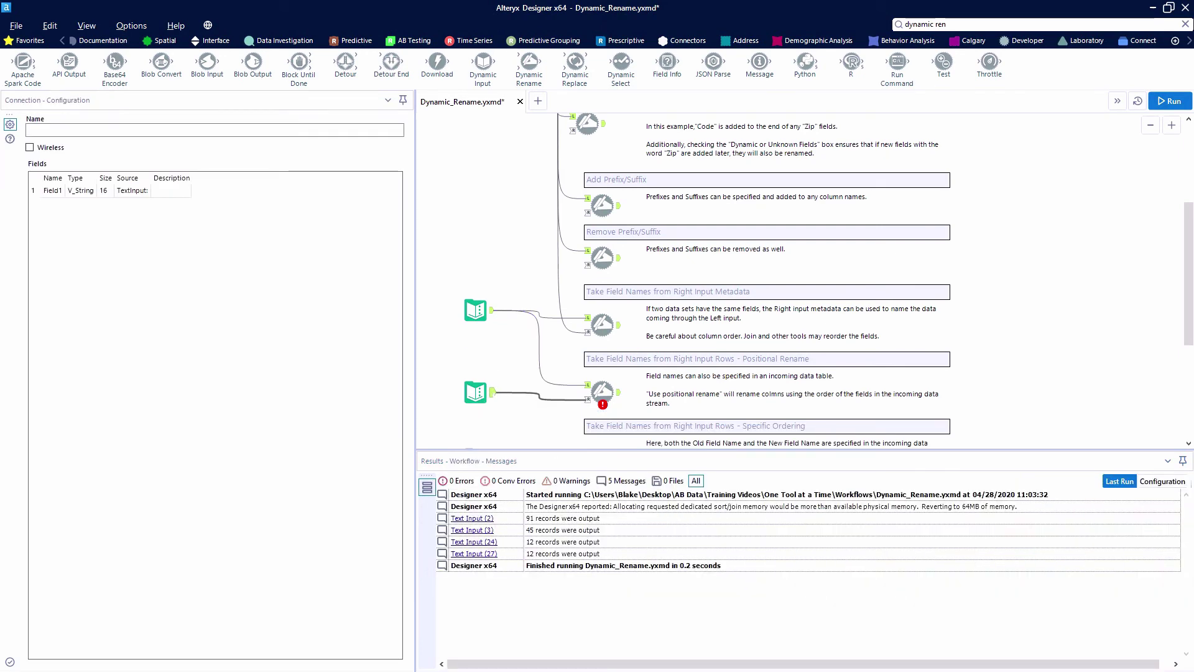
click(476, 392)
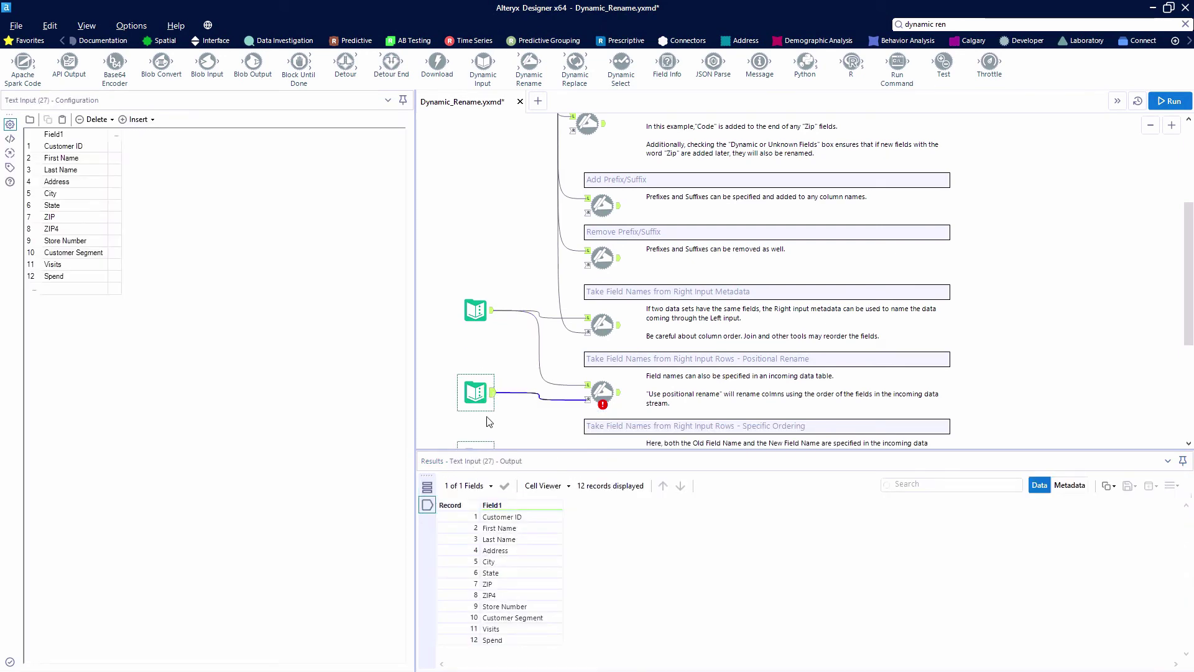
scroll(544, 401, down, 2)
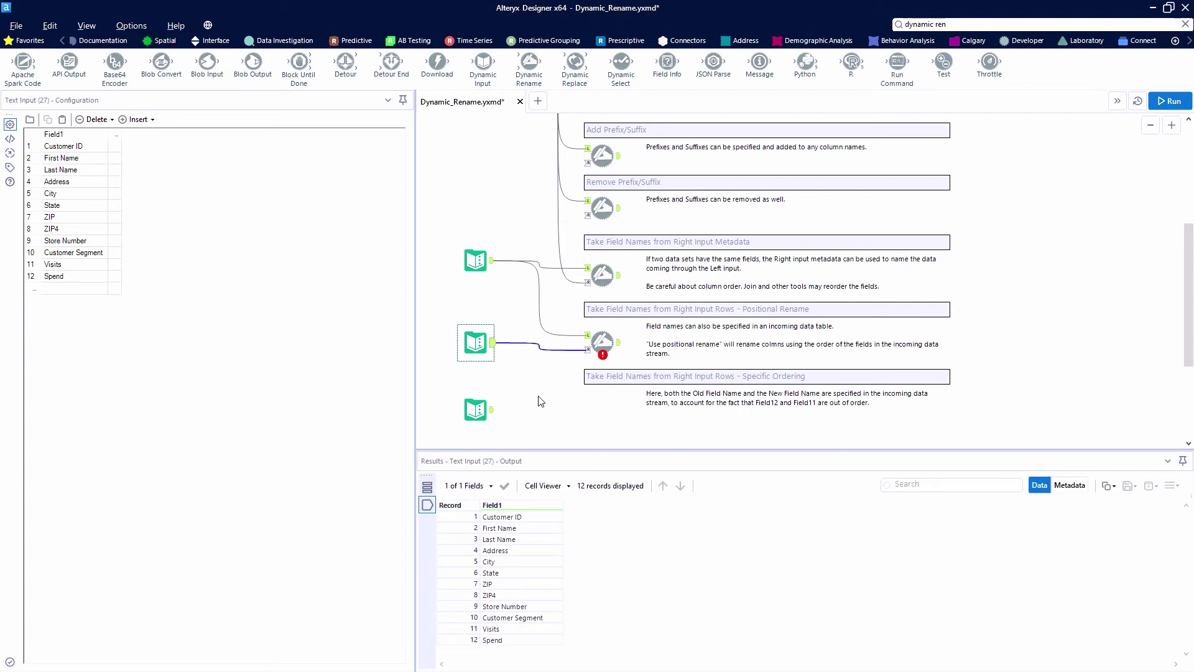
- Choose Take Field Names from Right Input Rows and run, giving 45 records with headers like Customer ID
click(599, 340)
click(107, 127)
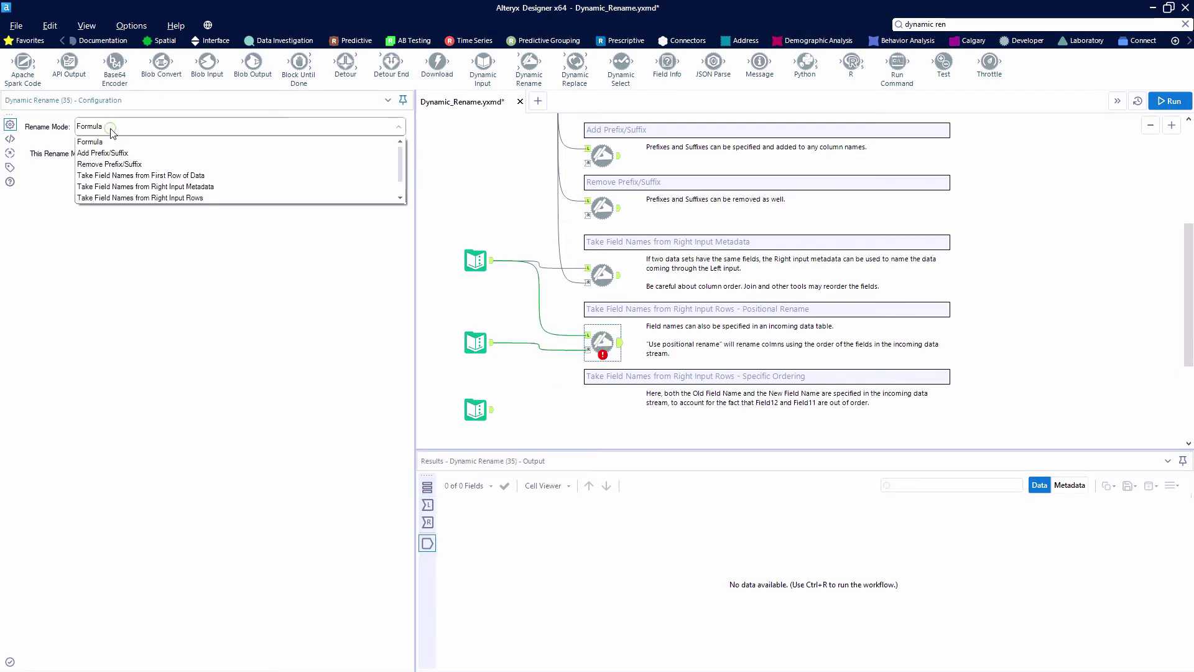
scroll(246, 184, down, 1)
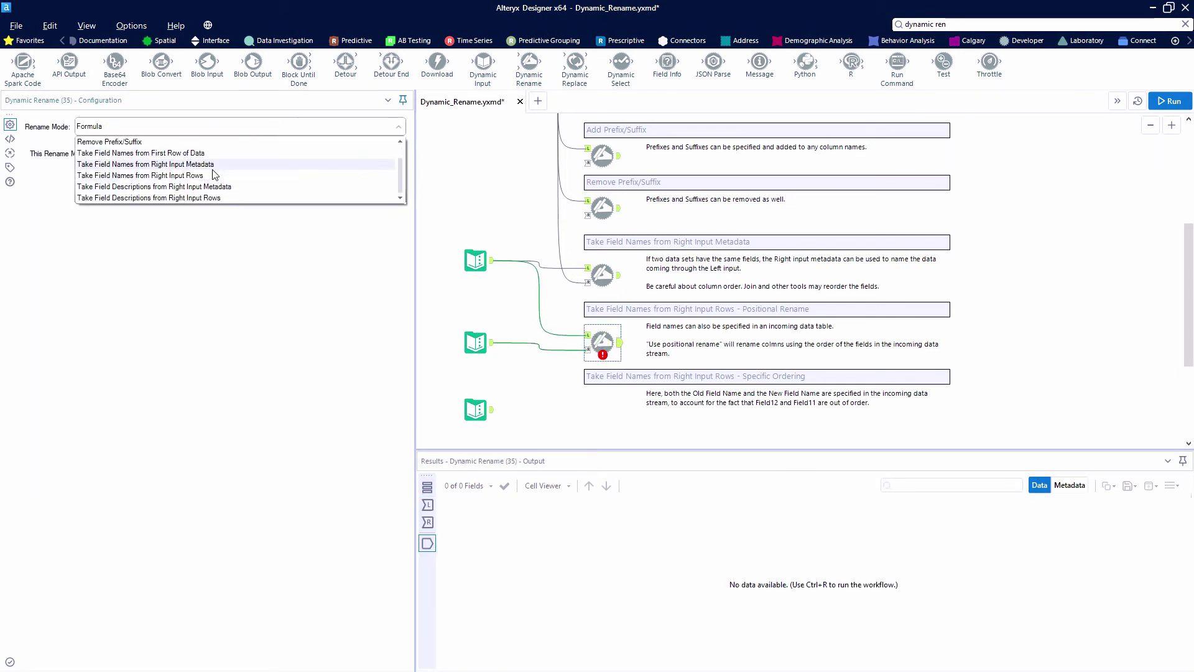
click(209, 176)
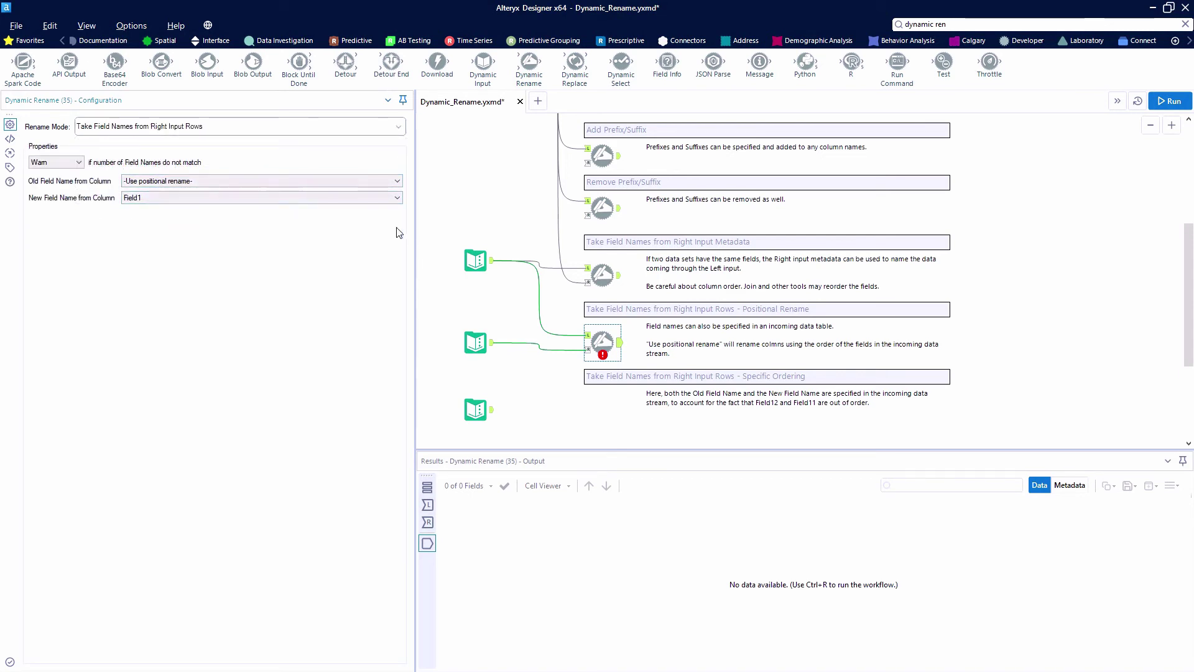
click(1169, 100)
scroll(652, 314, down, 1)
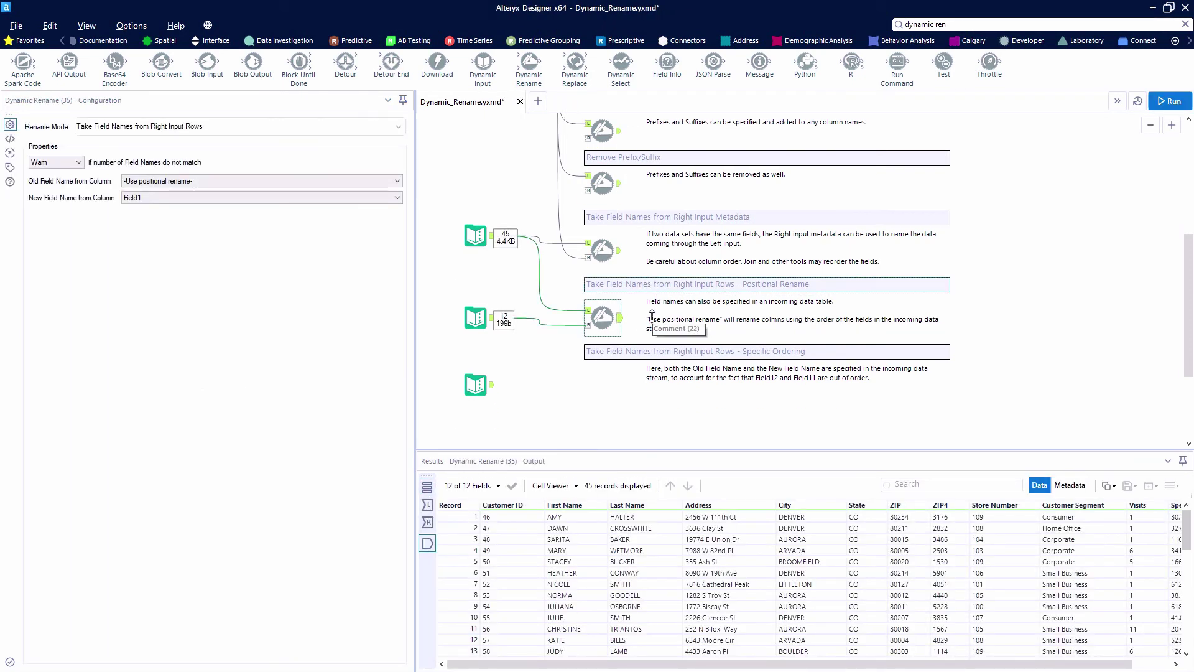
scroll(652, 314, down, 1)
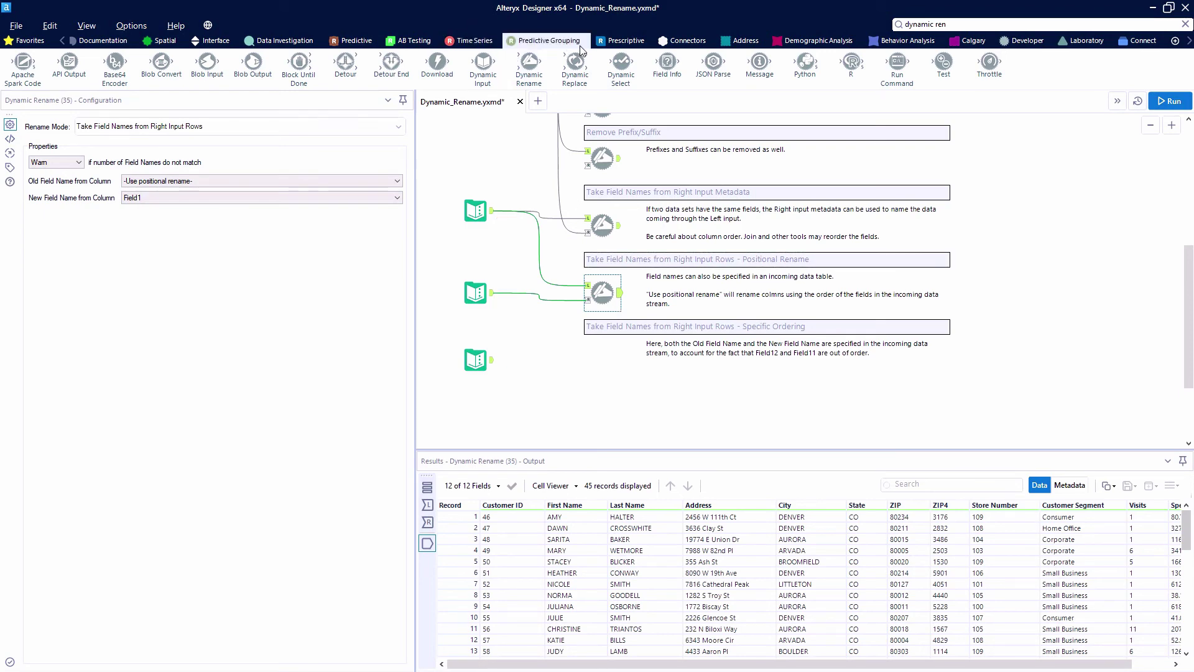
- Add a seventh Dynamic Rename, wire customer data to L and the mapping table to R, using Right Input Rows mode
drag(530, 61, 602, 367)
drag(492, 211, 588, 360)
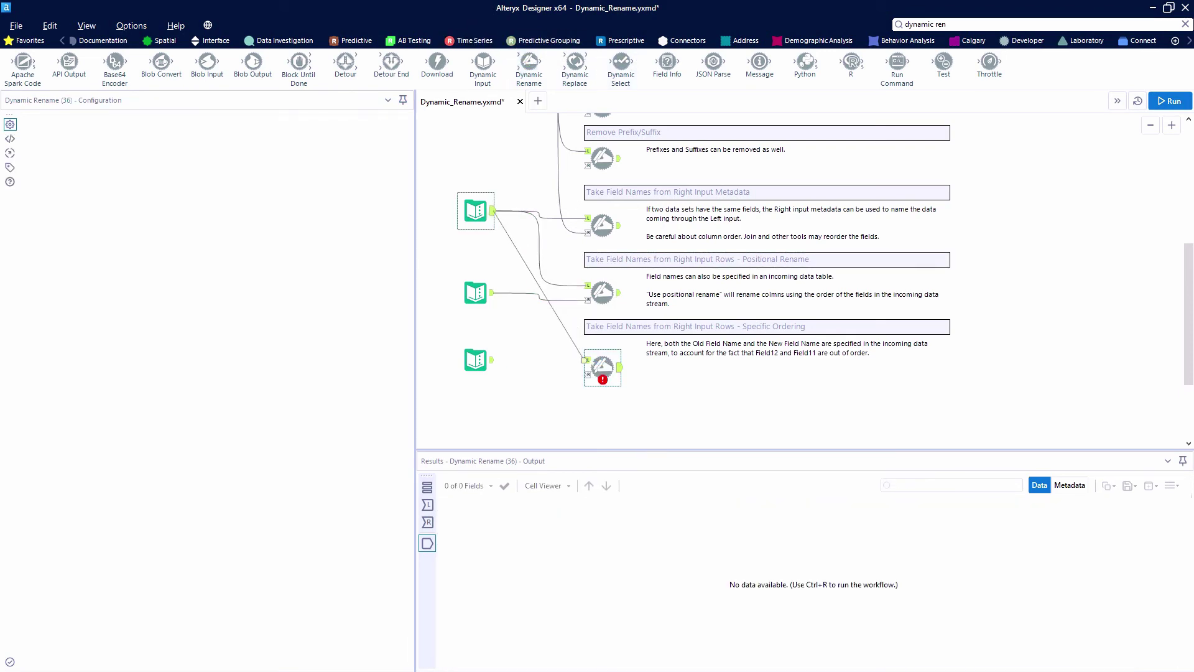
drag(493, 360, 588, 374)
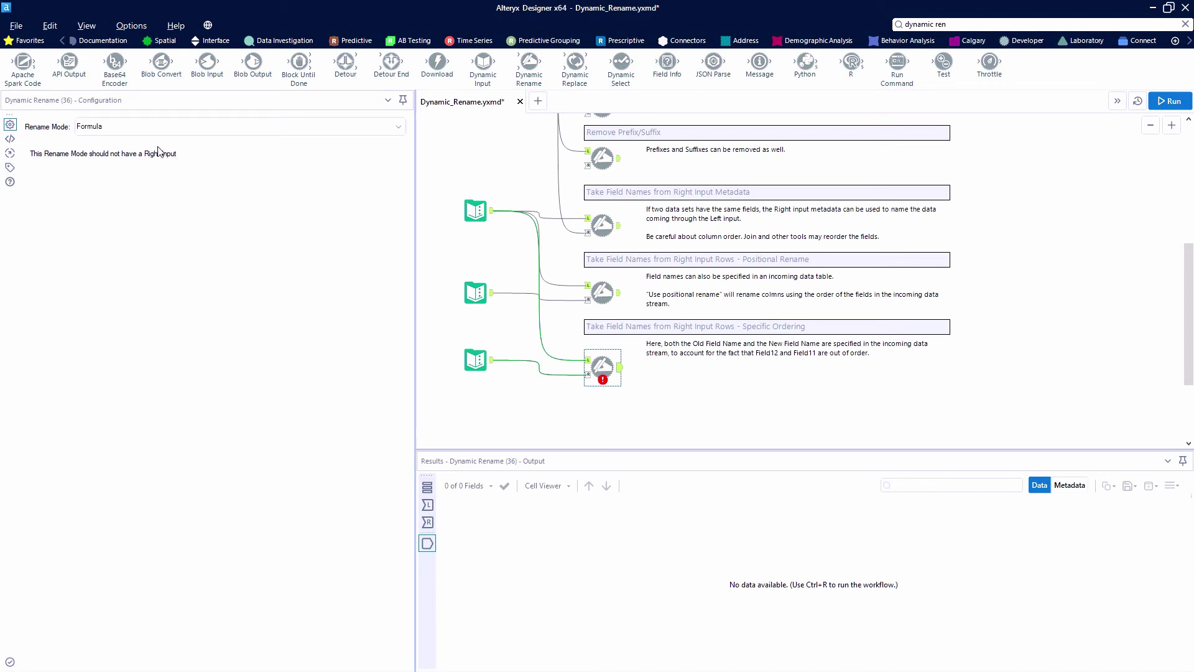
click(143, 129)
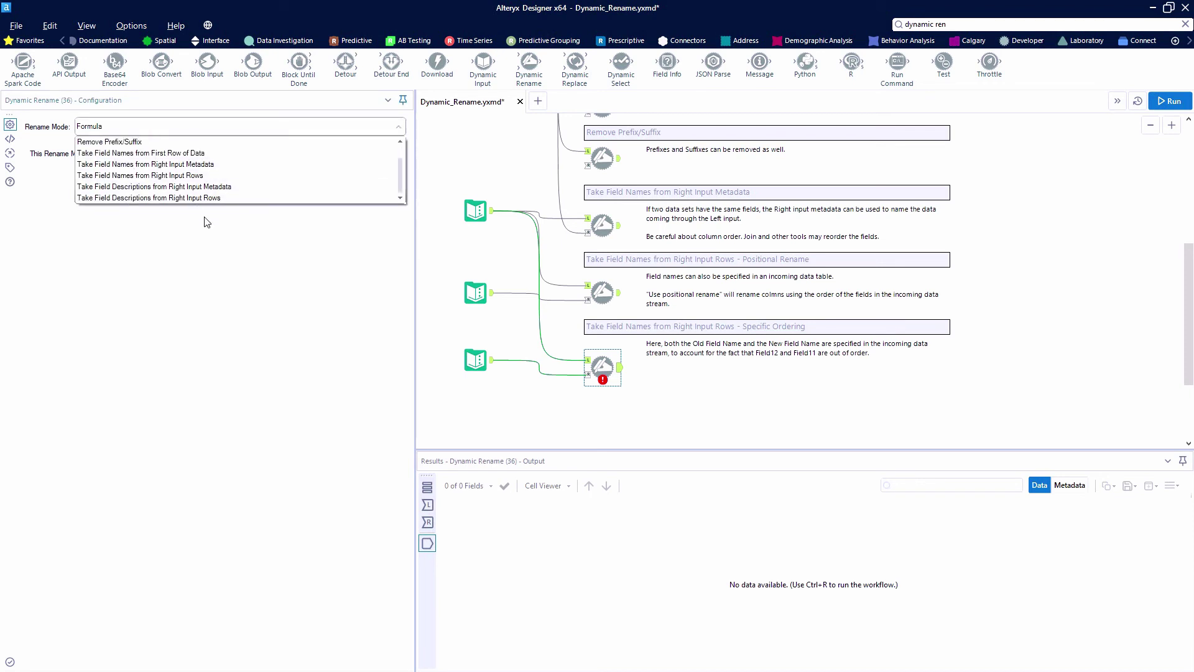
click(210, 179)
- Take old field names from Field2 and new names from Field1 after previewing the mapping table
click(155, 181)
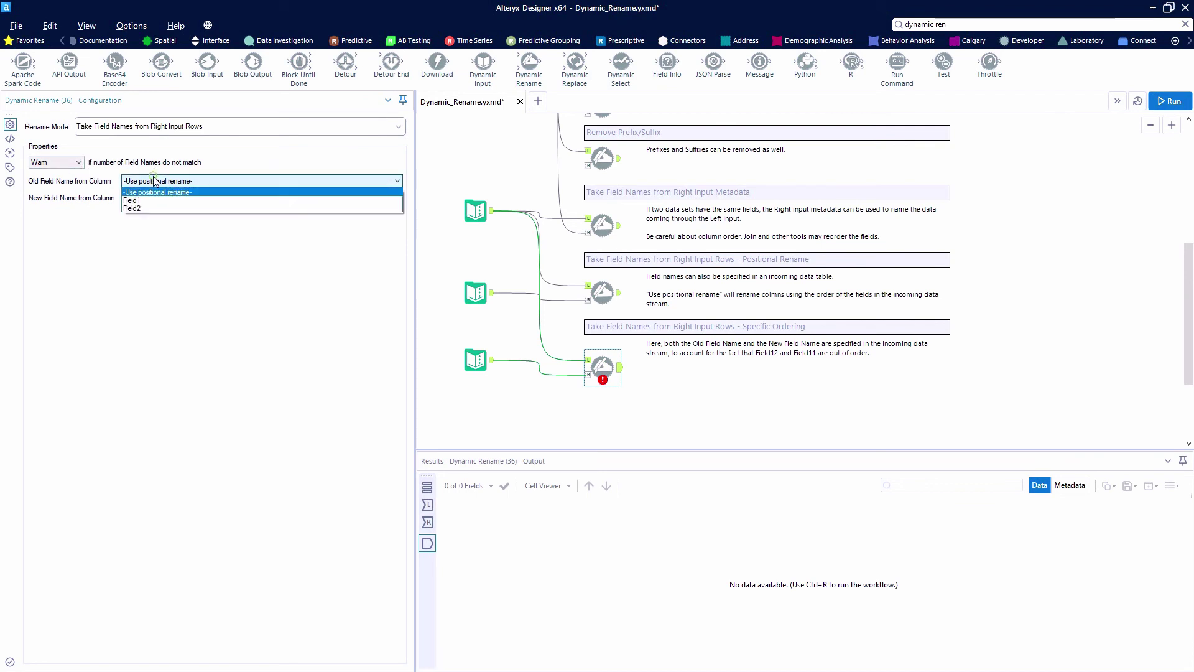
click(134, 201)
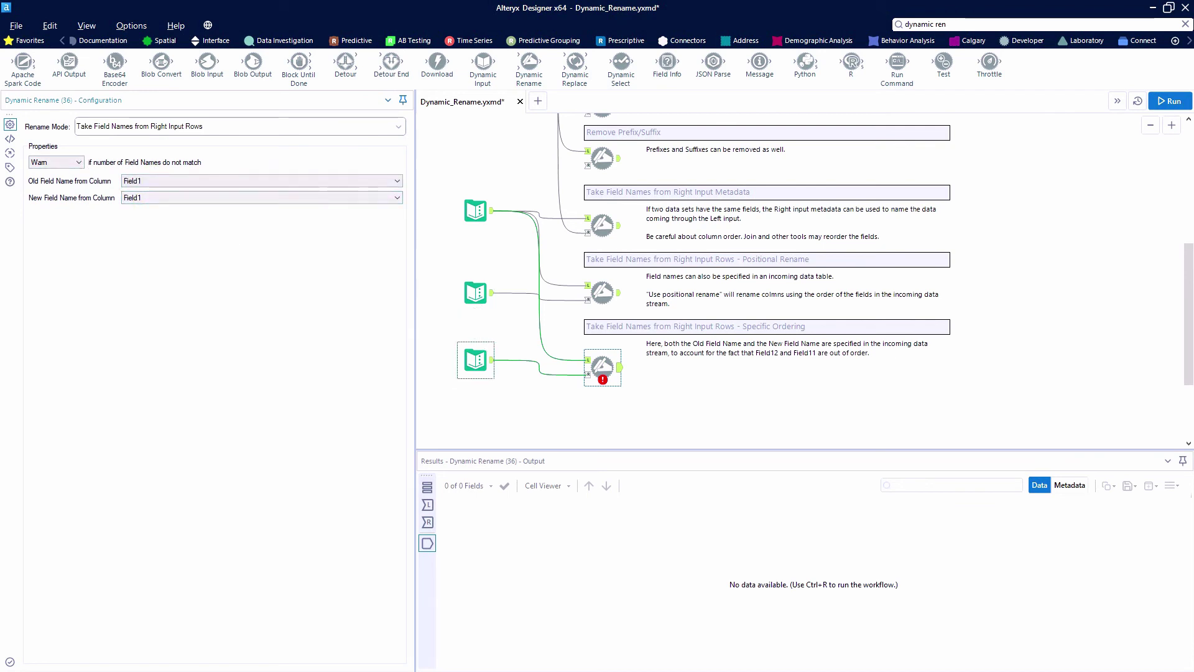
click(476, 360)
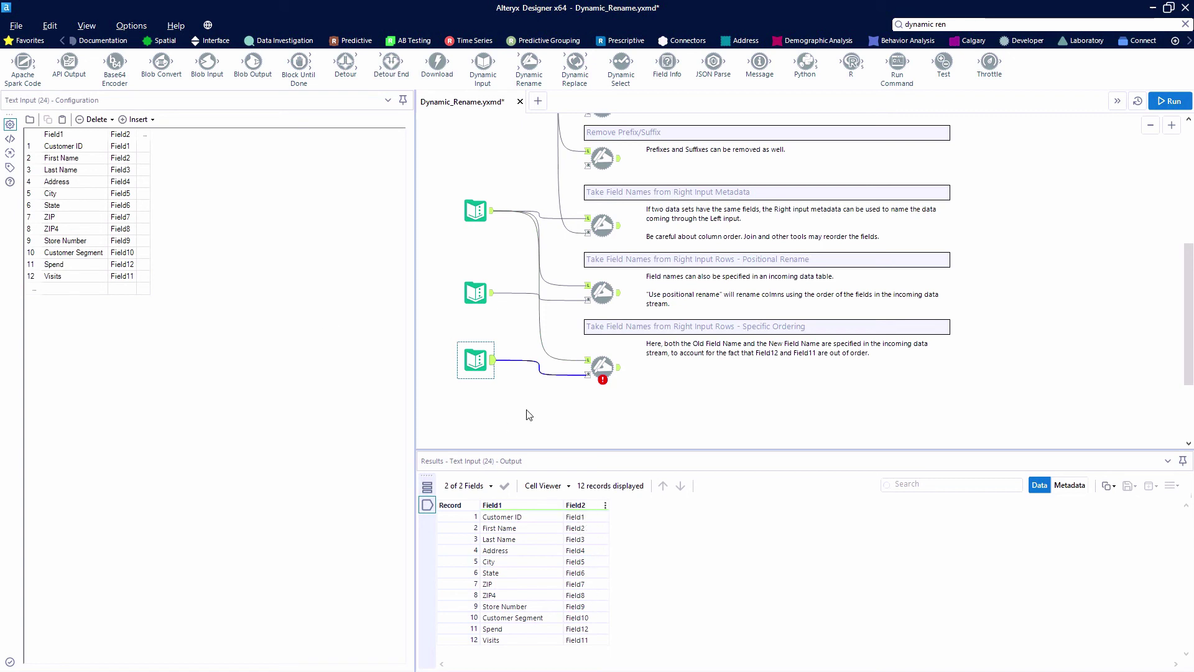
click(602, 366)
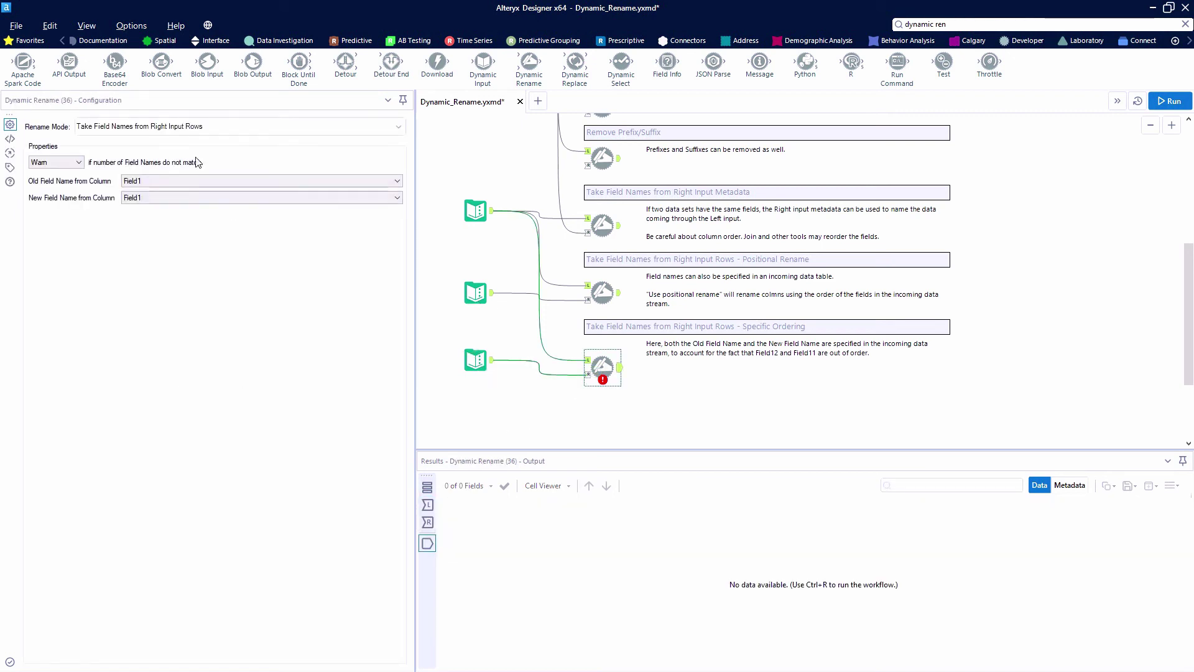
click(183, 180)
click(167, 205)
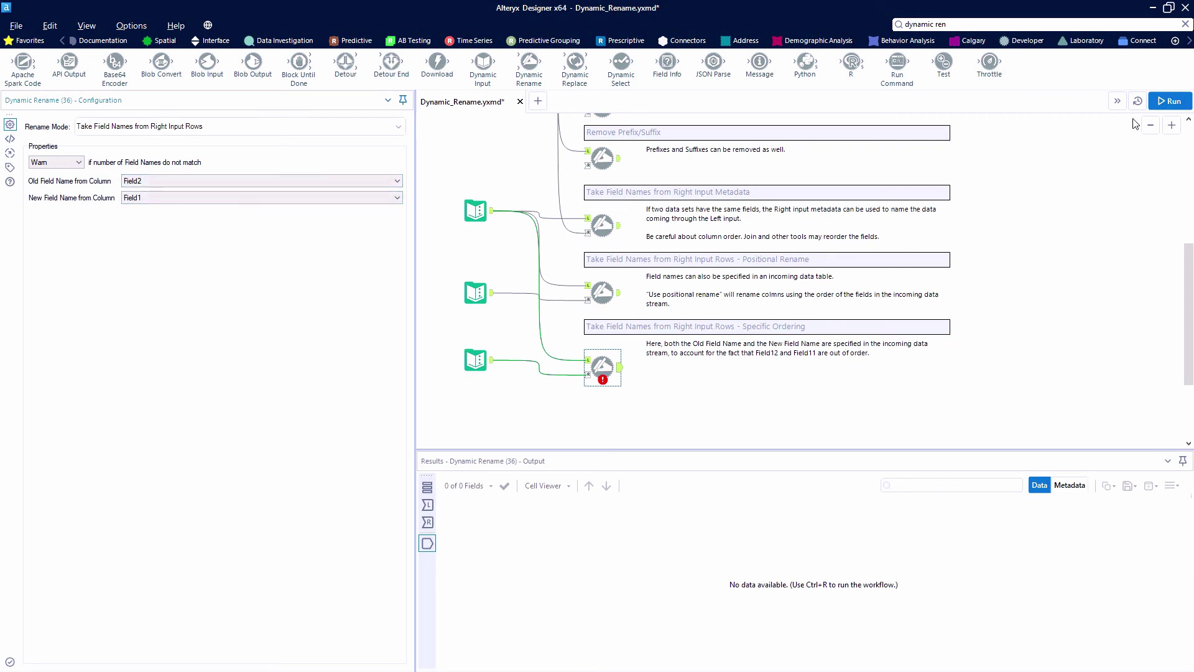
- Run the workflow, check the left-input data, and highlight the Field12 and Field11 mapping rows
click(1170, 100)
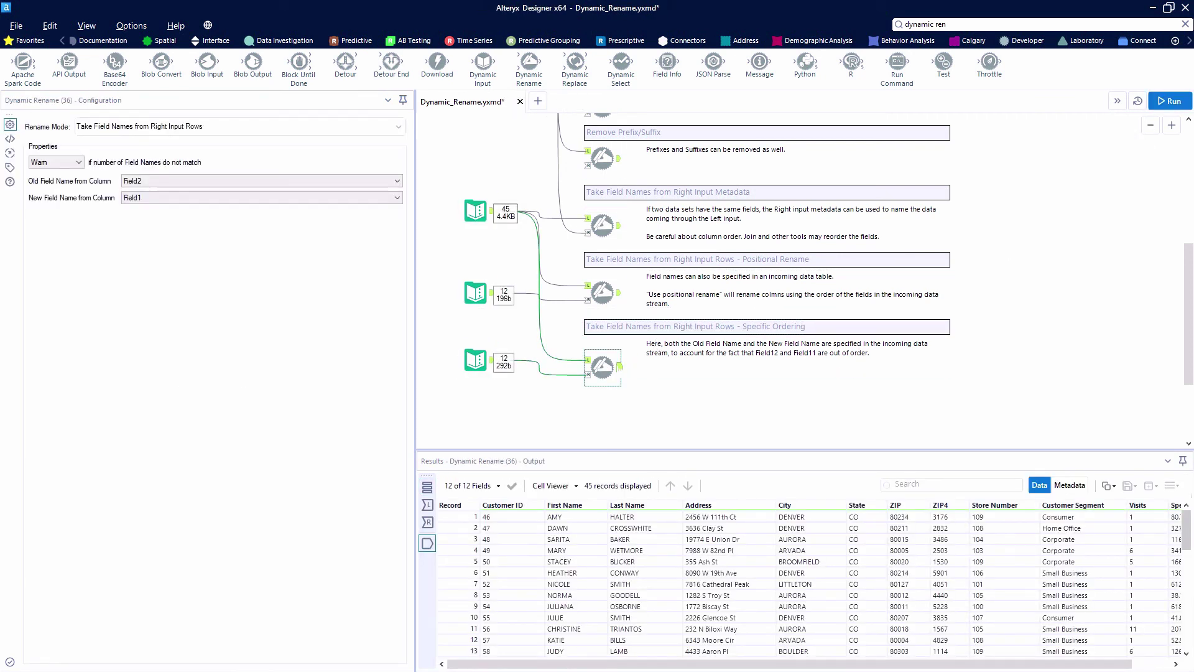
click(427, 504)
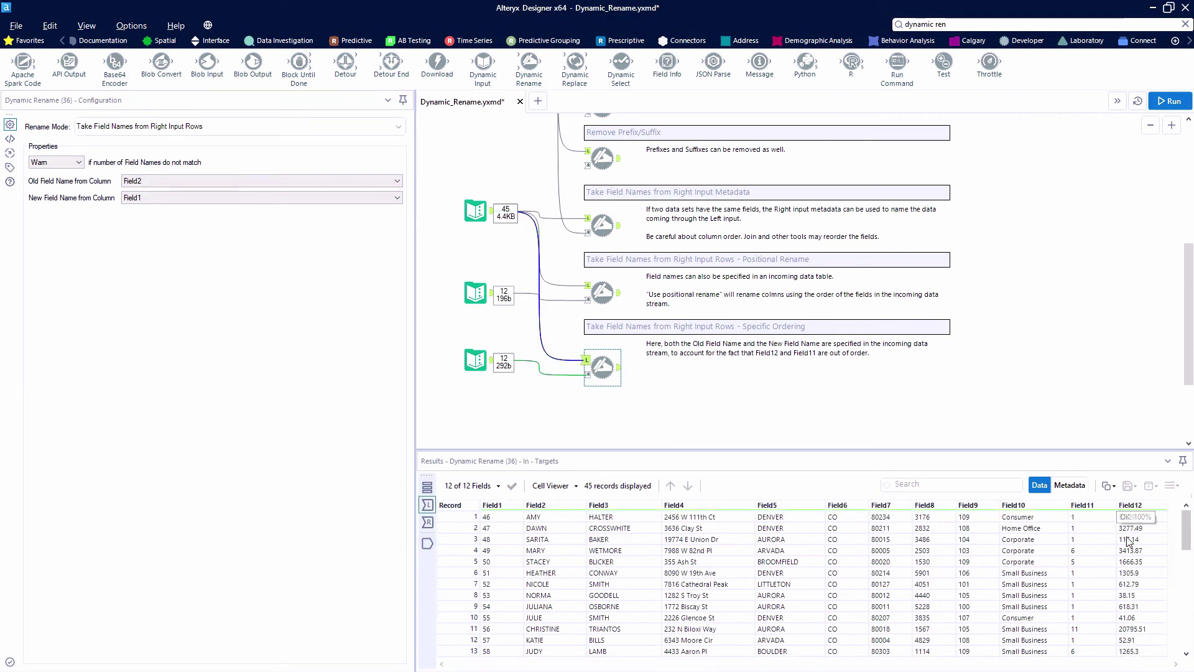
click(476, 359)
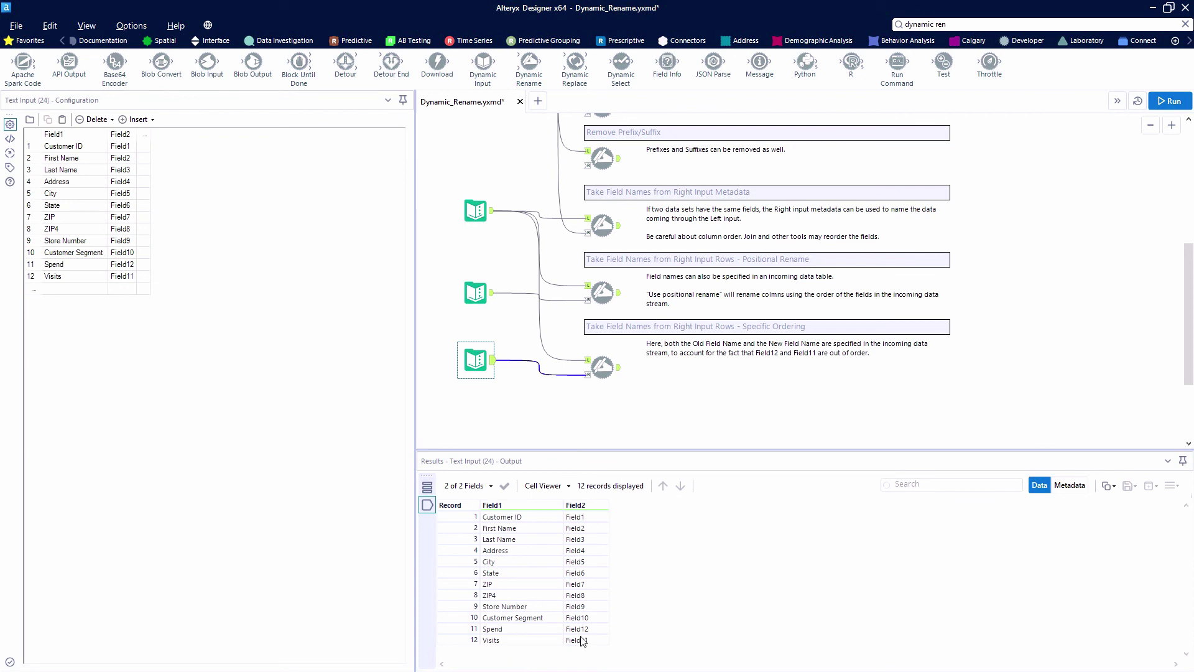
drag(589, 630, 591, 640)
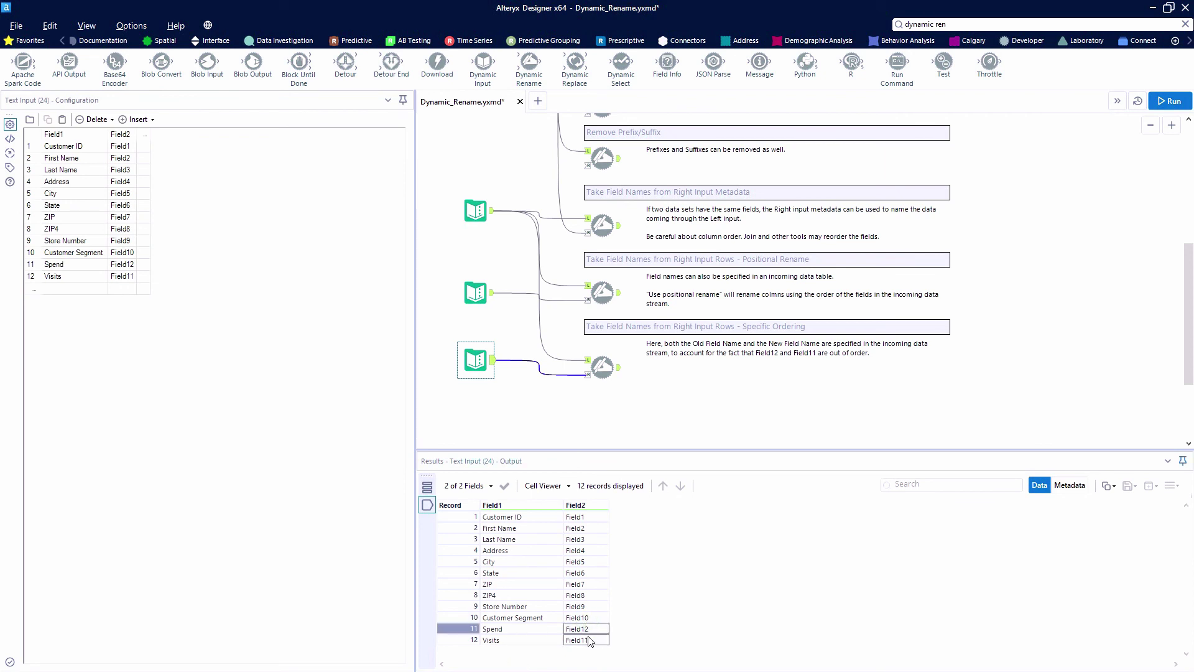